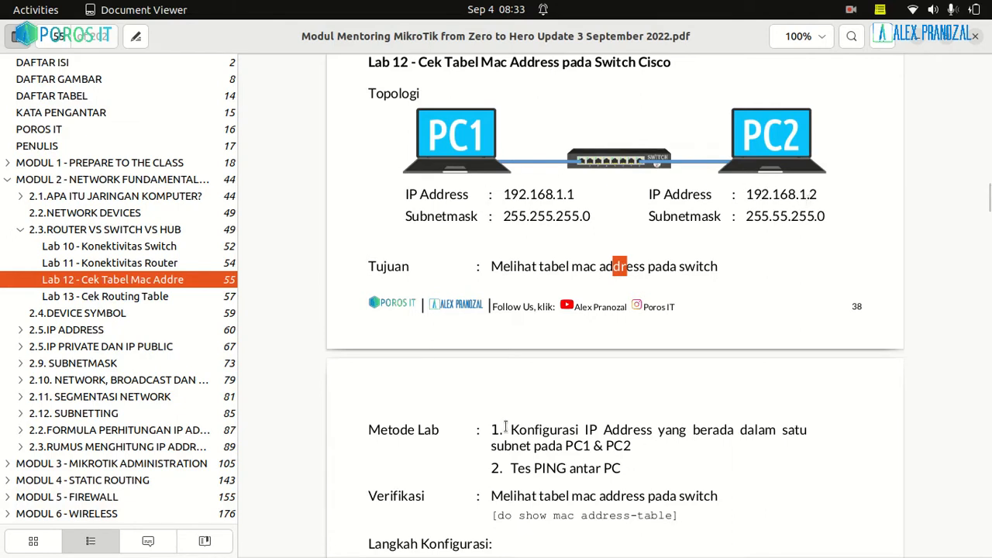
Review Lab 12's method steps and the verification command for viewing the switch's MAC address table
left_click_drag(508, 429, 651, 421)
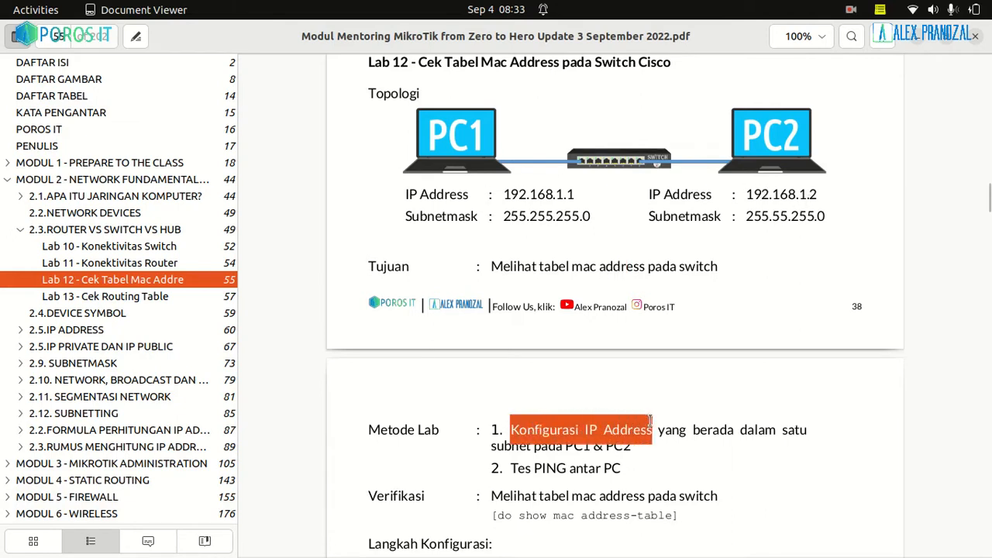
left_click(704, 435)
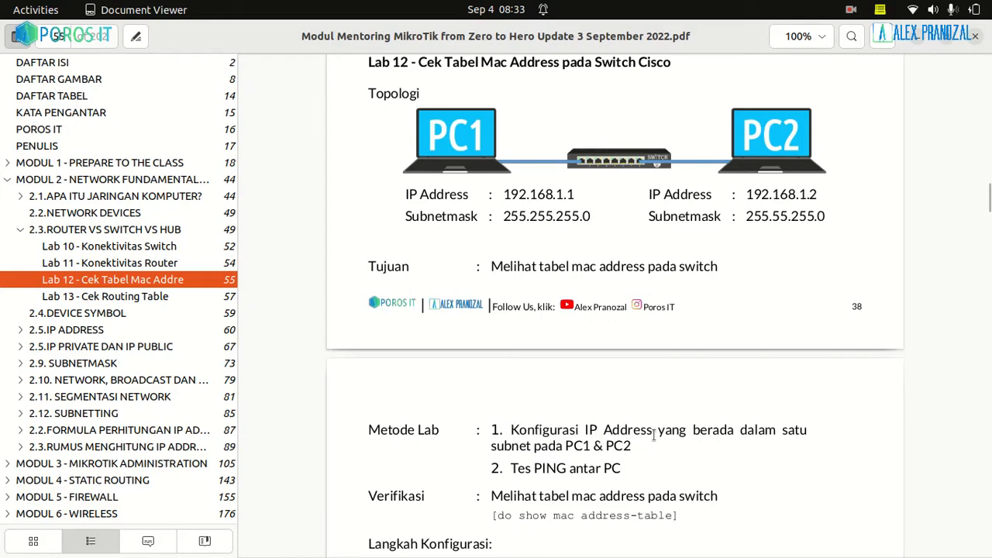
left_click_drag(654, 435, 596, 447)
left_click(598, 450)
left_click_drag(511, 468, 612, 470)
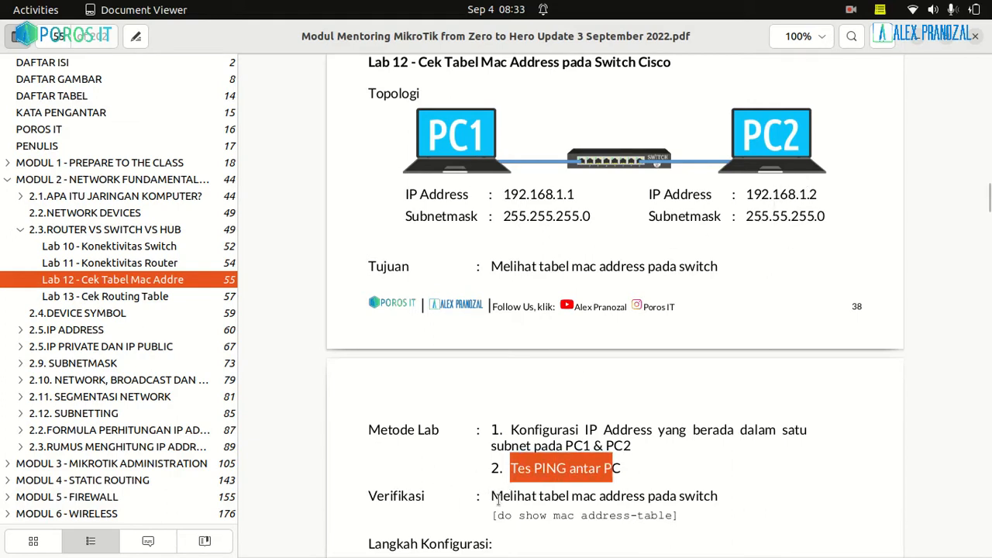
left_click_drag(499, 501, 663, 489)
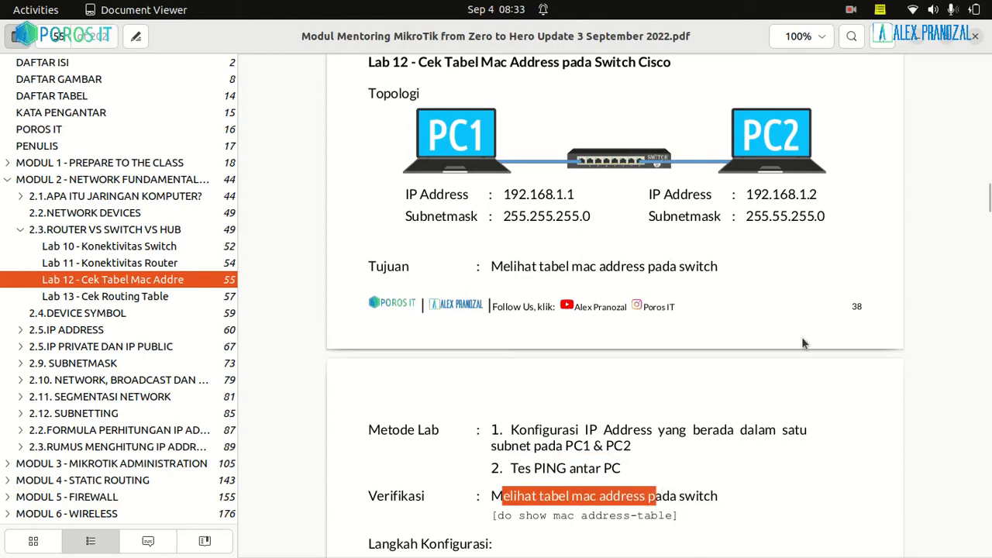
left_click(853, 445)
left_click_drag(514, 521, 643, 529)
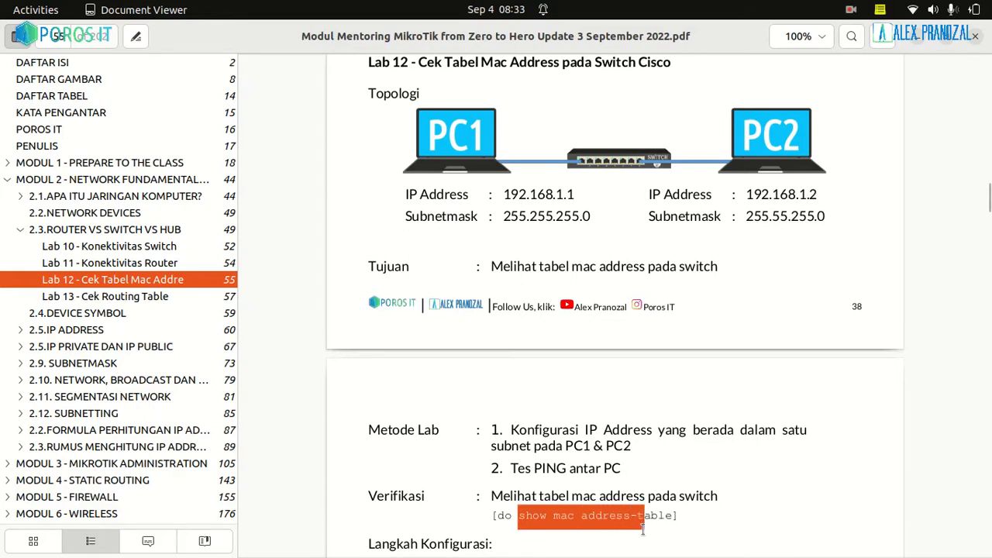
left_click(696, 516)
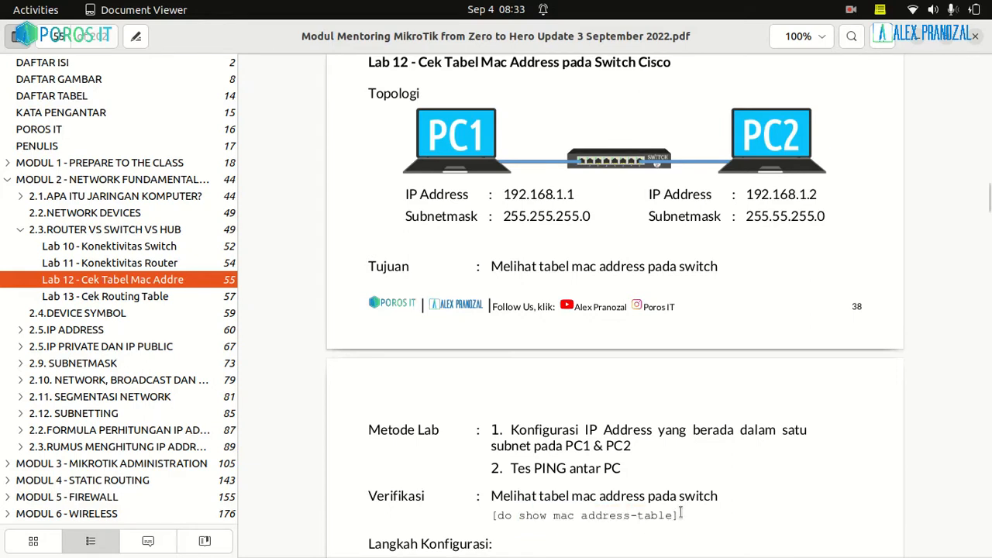
left_click_drag(672, 515, 498, 511)
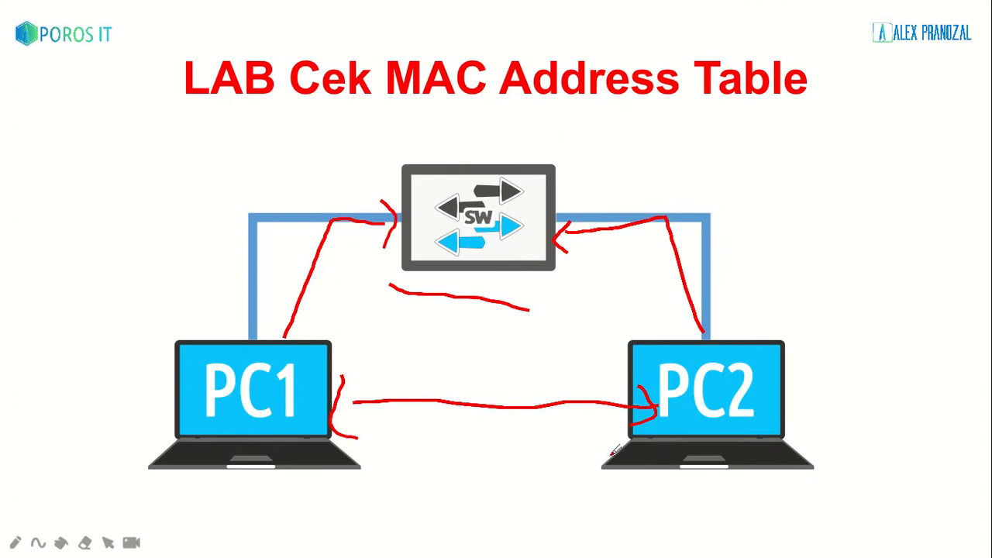
Switch to GNS3 and create a new project named "Cek Mac Address Table"
key("alt+Tab")
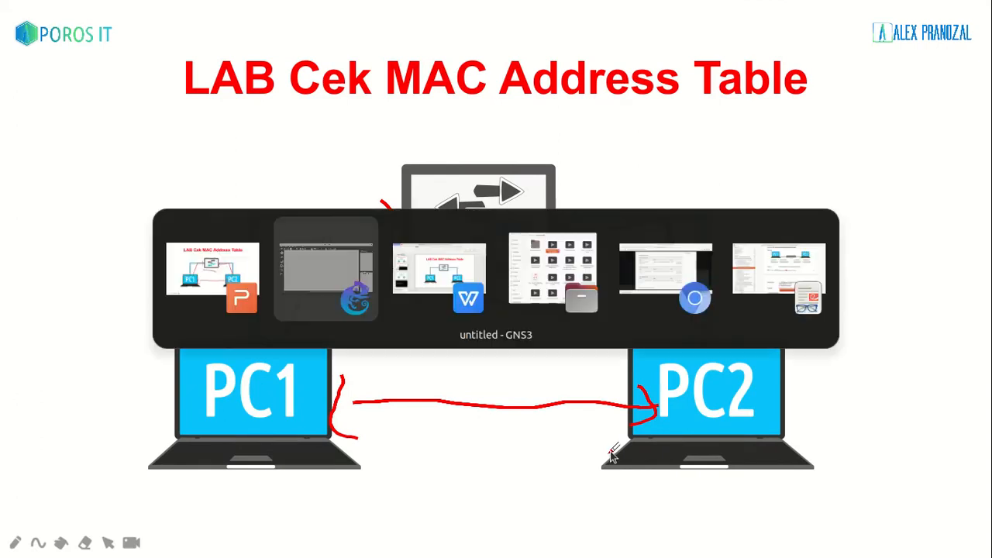
key("alt+Tab")
key("alt+shift+Tab")
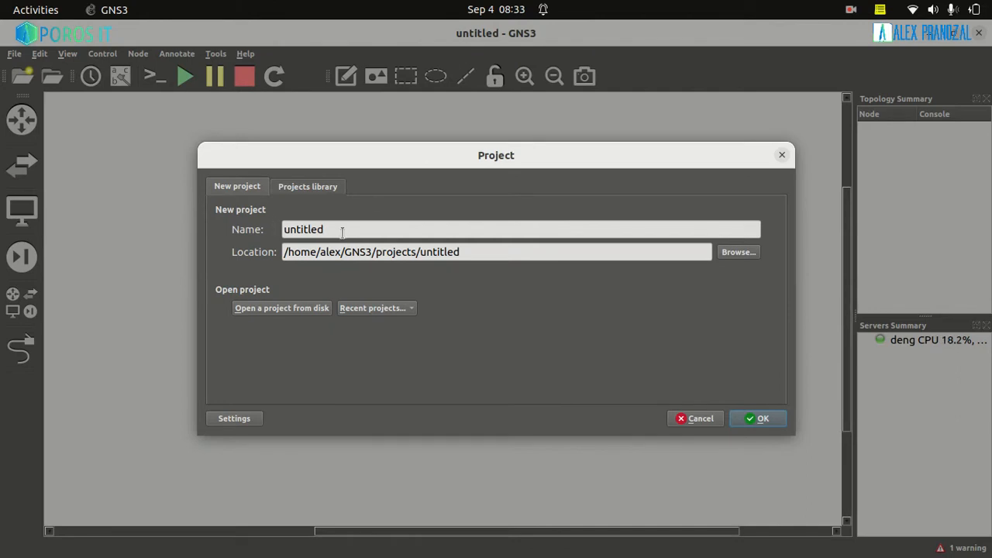
left_click_drag(338, 230, 175, 230)
type("C")
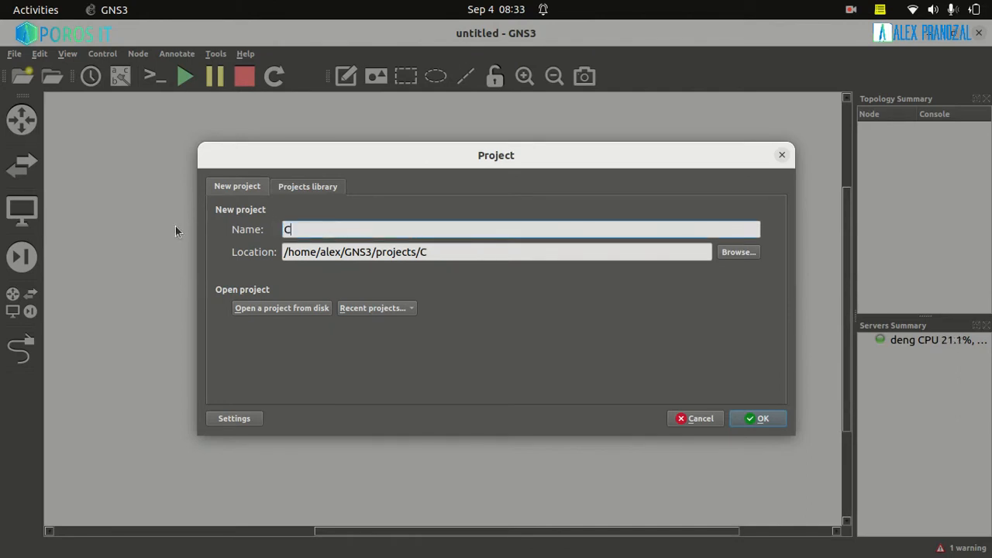
type("ek Mac Add")
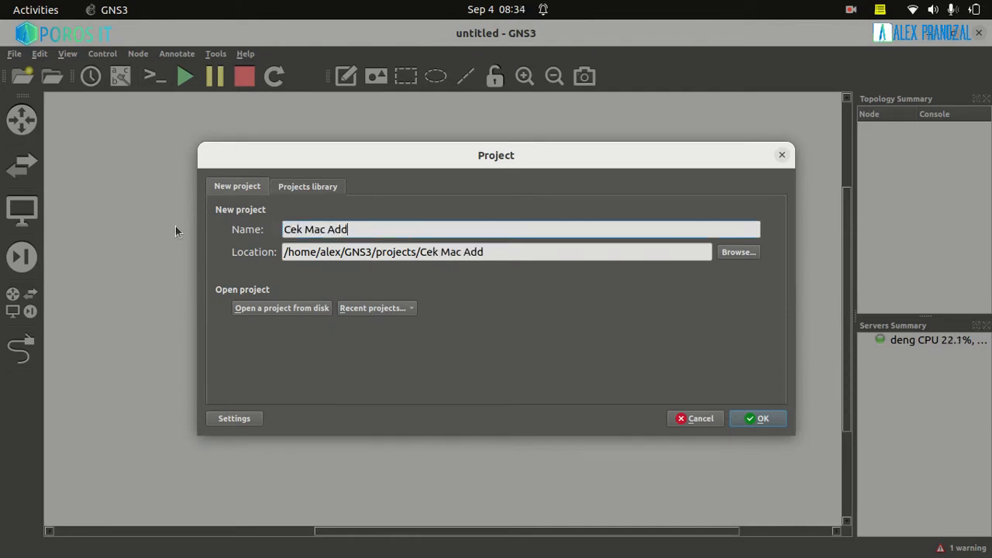
type("ress TSble")
key("Return")
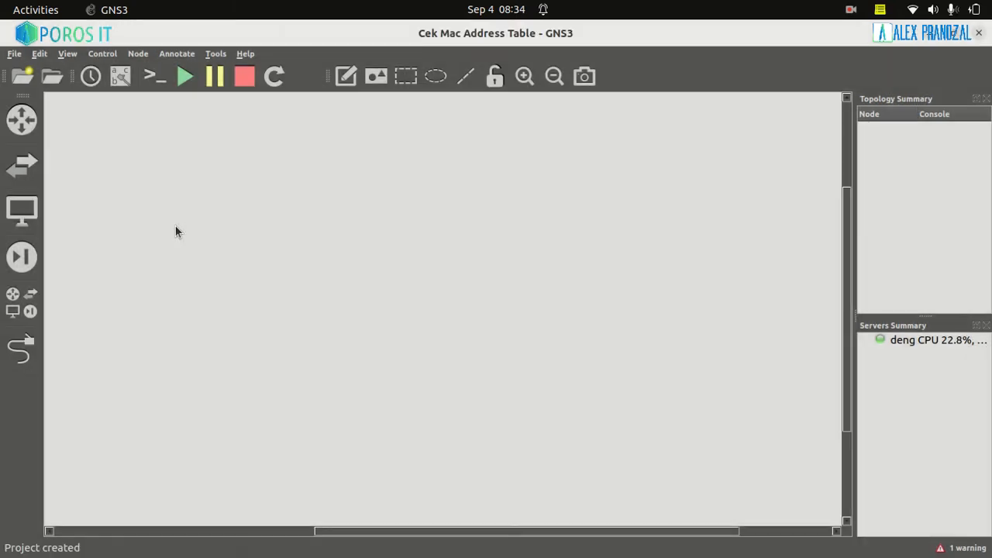
List all available devices and select the Cisco_L2 switch template
left_click(21, 302)
left_click(141, 166)
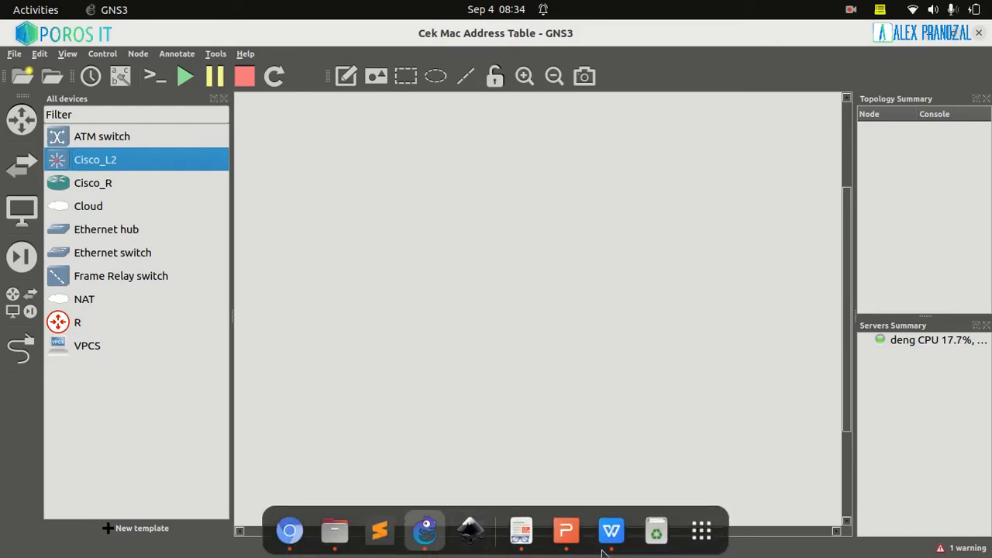
left_click(702, 530)
scroll(985, 409, "down", 2)
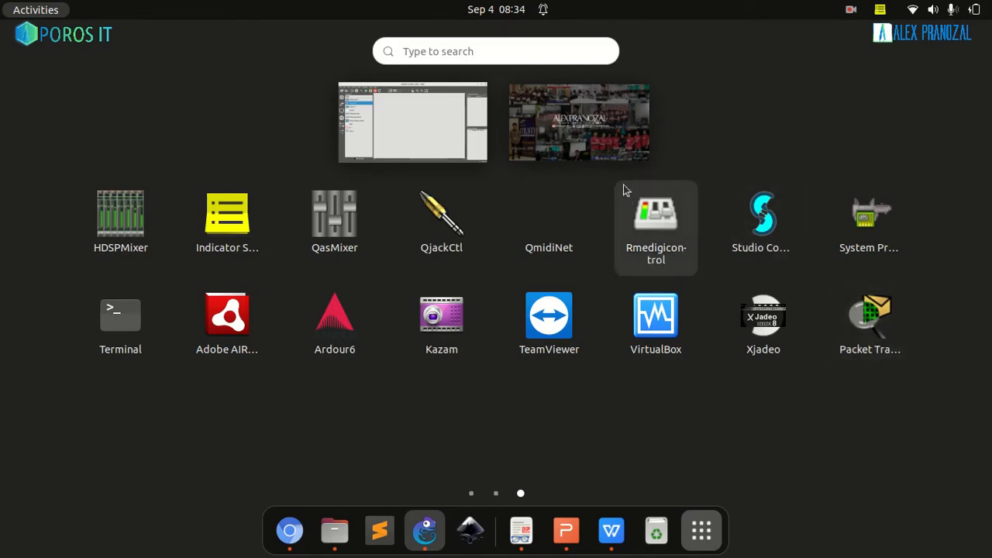
left_click(703, 530)
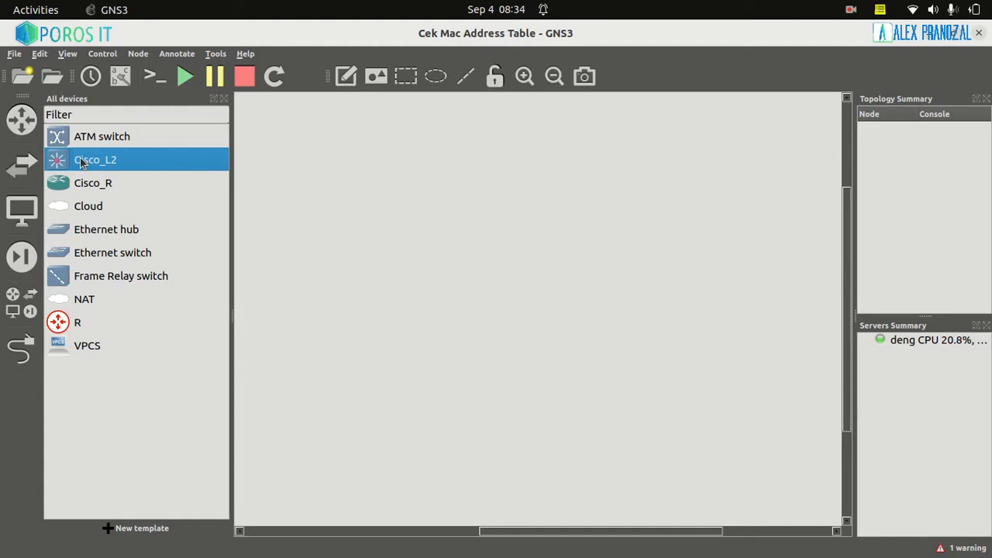
Place a Cisco_L2 switch in the workspace with two VPCS nodes side by side below it, and close the device list
left_click_drag(80, 162, 499, 212)
left_click(103, 307)
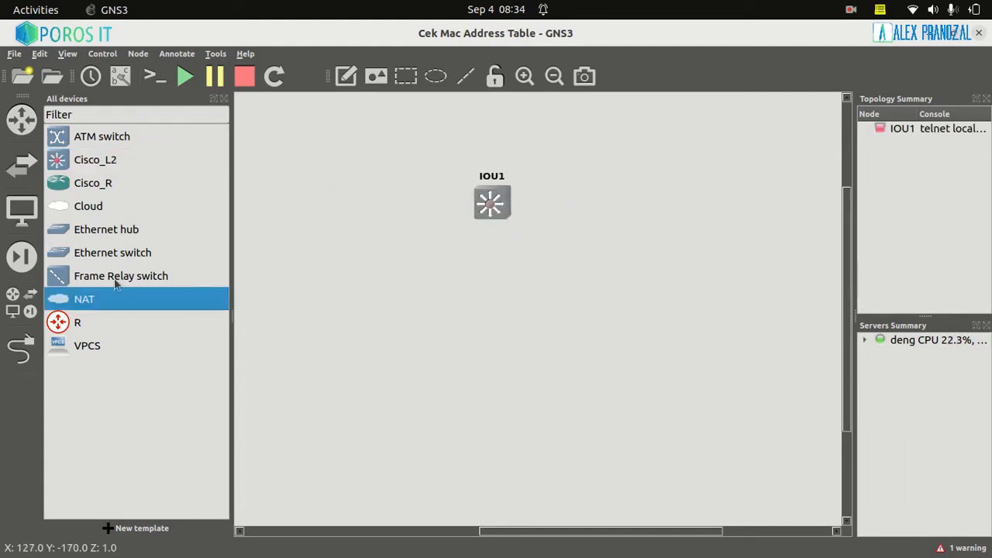
left_click_drag(89, 345, 409, 302)
left_click_drag(184, 349, 585, 329)
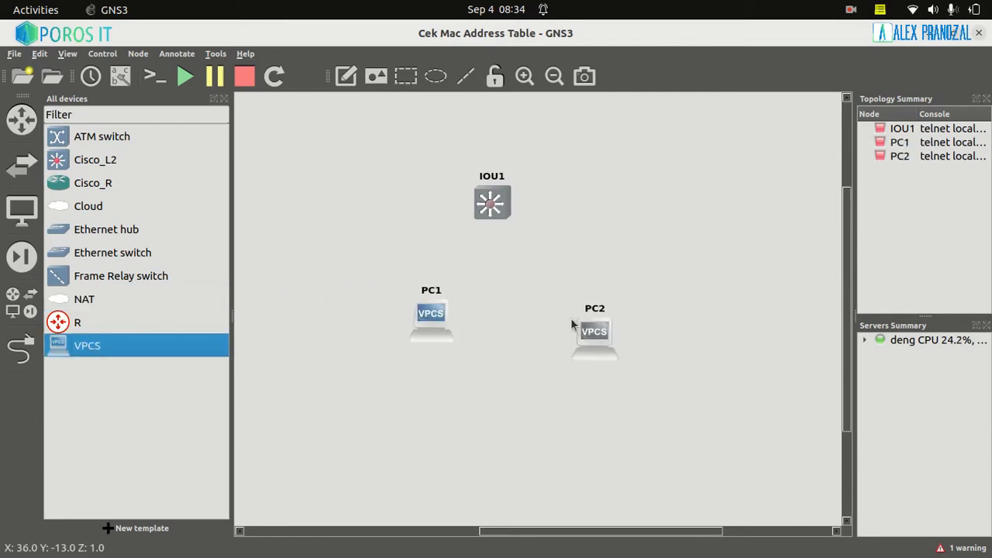
left_click(22, 302)
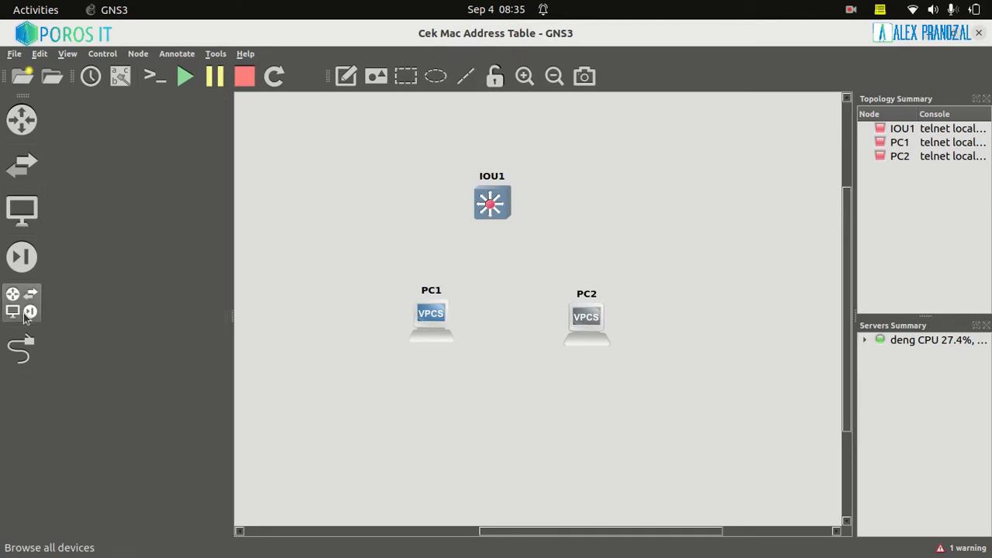
Link PC1's Ethernet0 port to the switch's Ethernet0/0 port
left_click(23, 353)
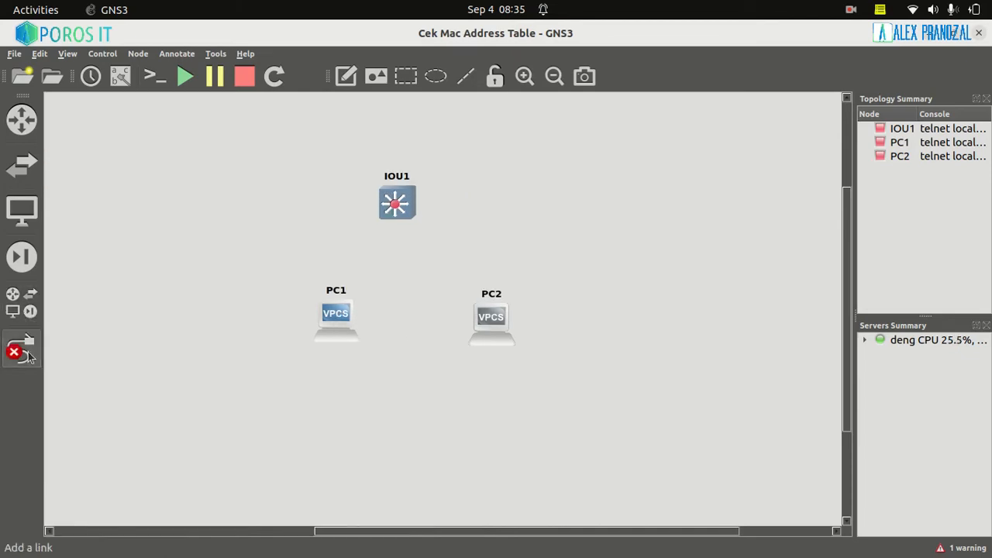
left_click(344, 328)
left_click(365, 335)
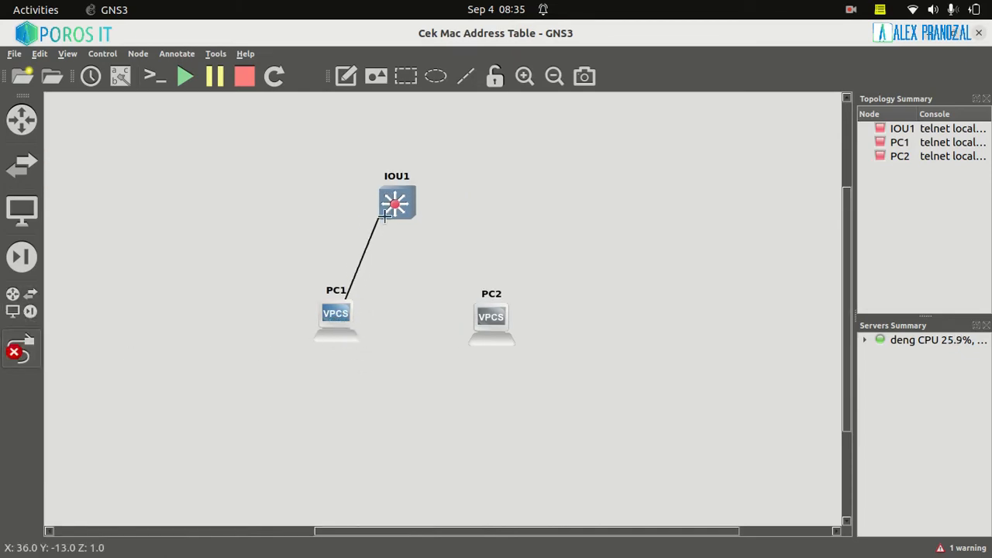
left_click(392, 203)
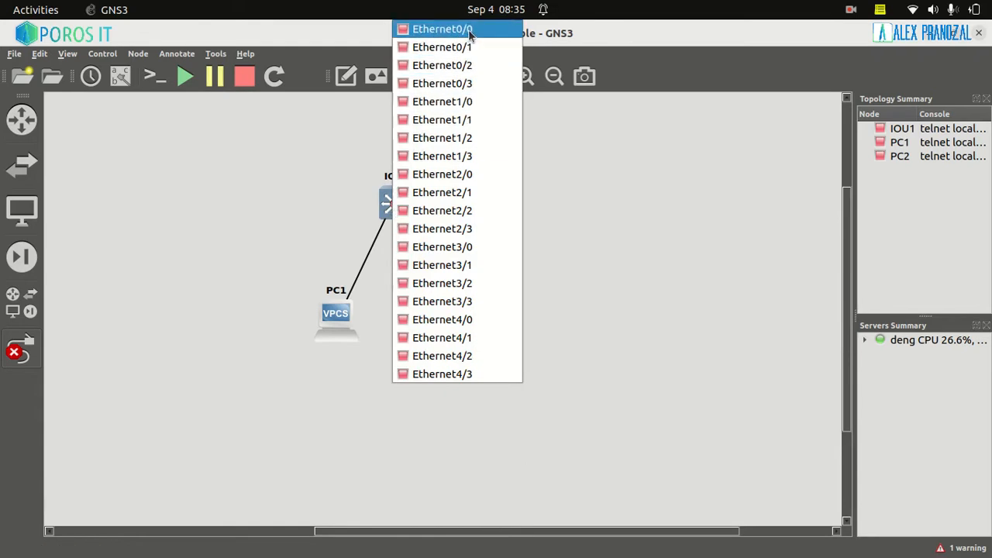
left_click(470, 35)
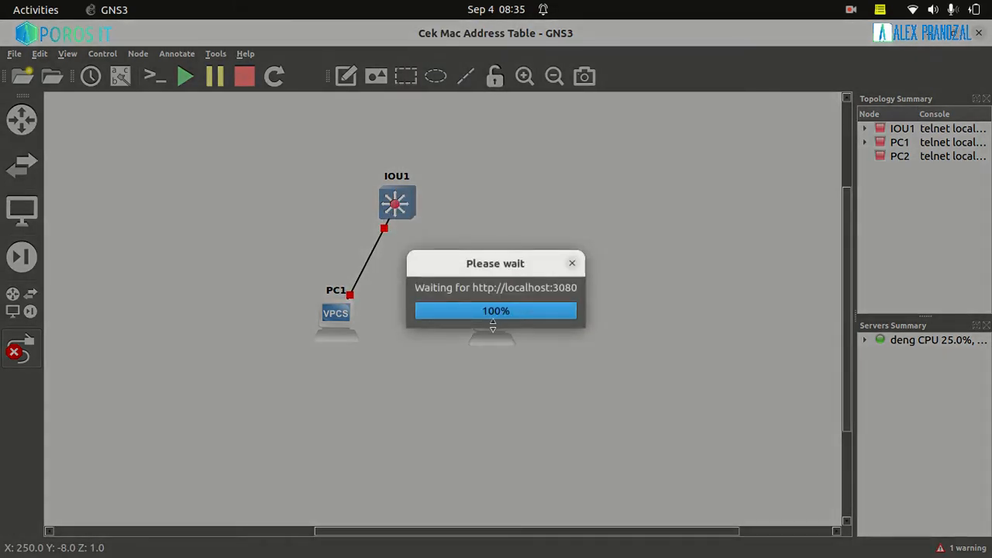
Link the switch's Ethernet0/1 port to PC2's Ethernet0 port and leave link mode
left_click(493, 327)
left_click(527, 336)
left_click(399, 208)
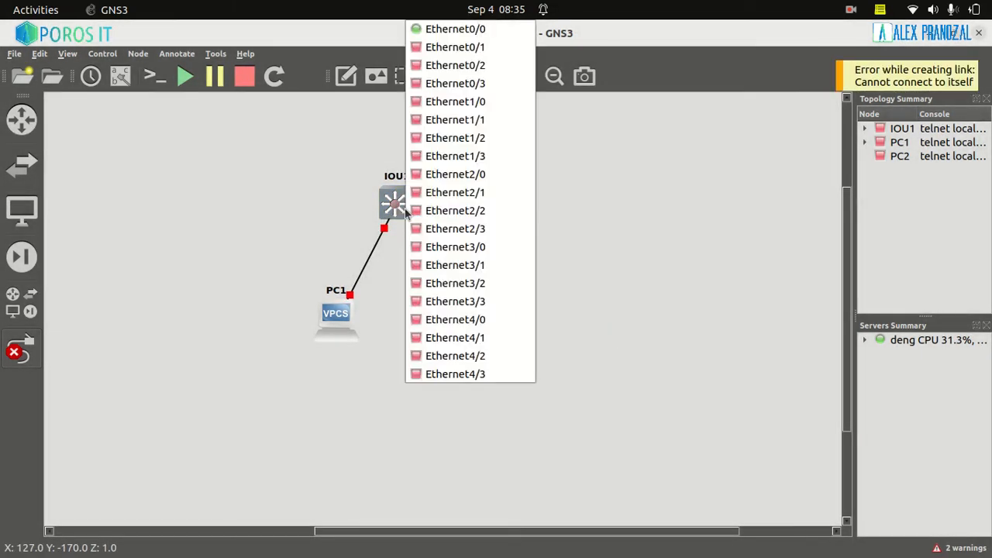
left_click(447, 50)
left_click(495, 326)
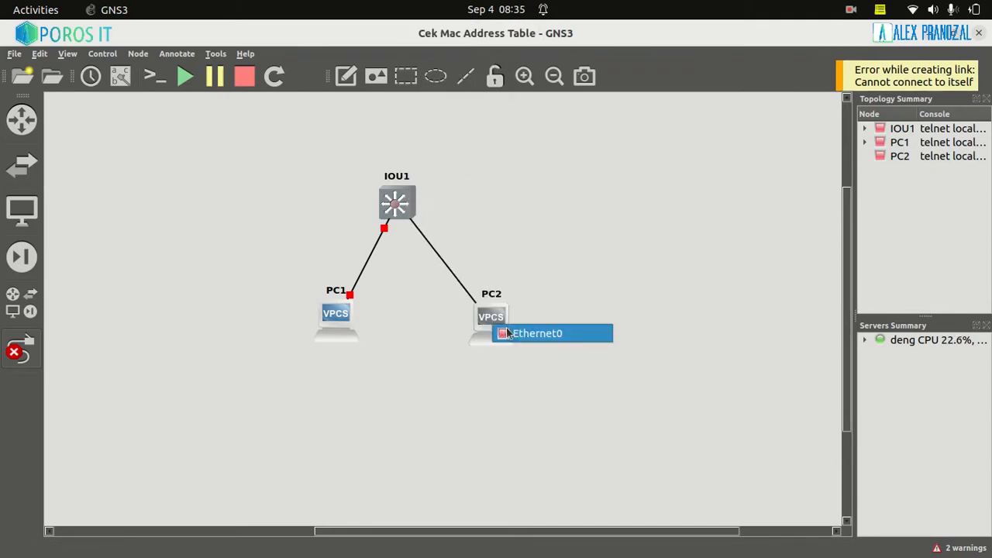
left_click(507, 333)
left_click(22, 349)
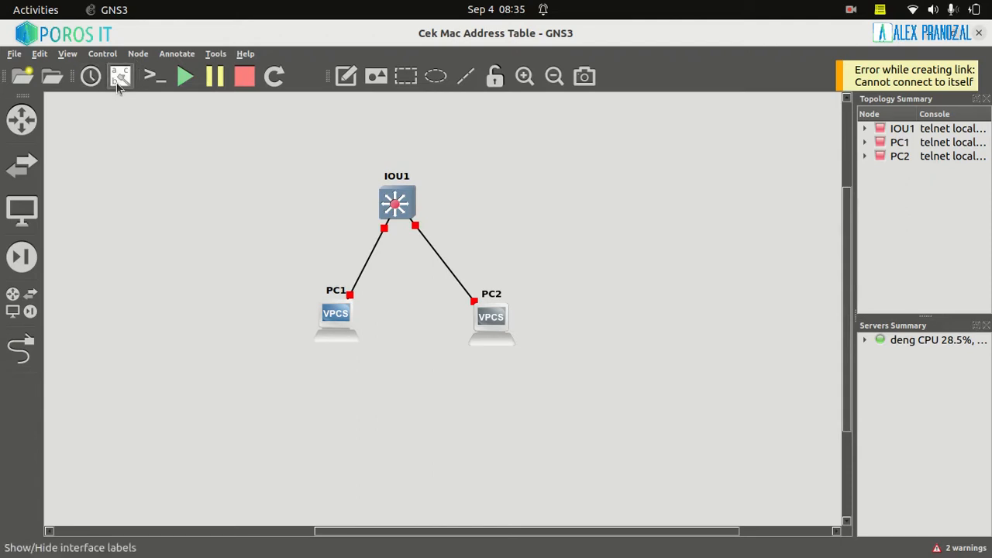
Show the interface labels, move the whole topology towards the left of the workspace and enlarge the view
left_click(117, 83)
left_click(403, 240)
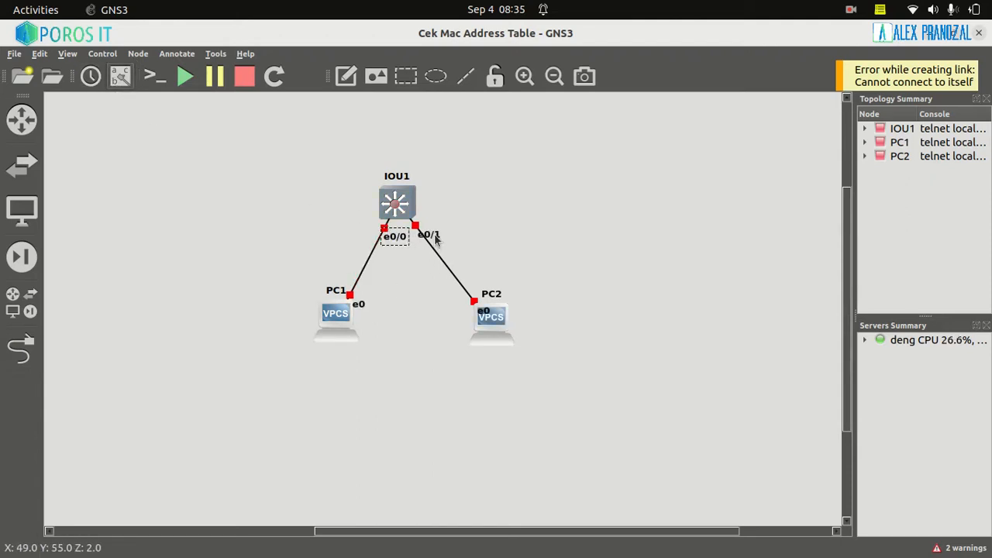
left_click_drag(563, 366, 298, 167)
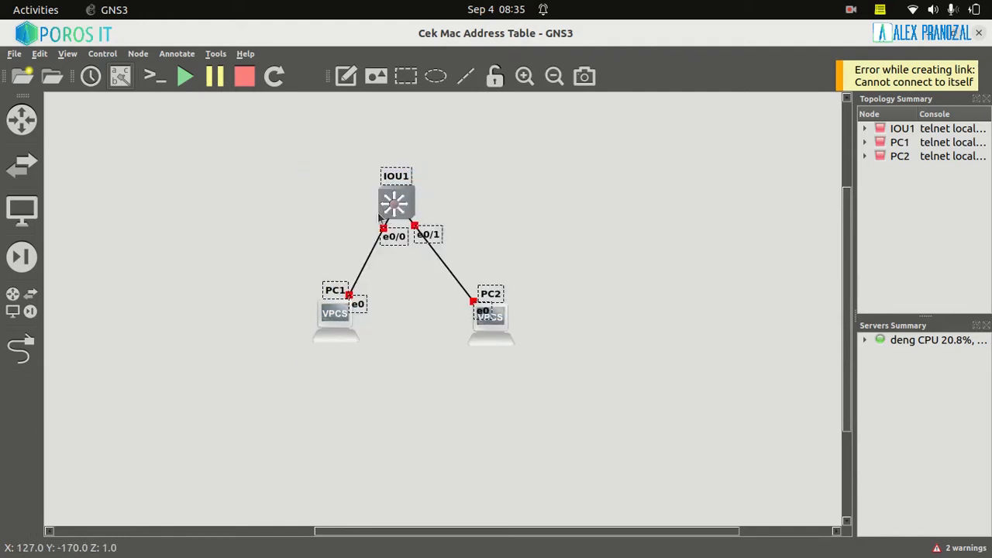
left_click_drag(378, 214, 217, 245)
left_click(525, 76)
left_click(432, 255)
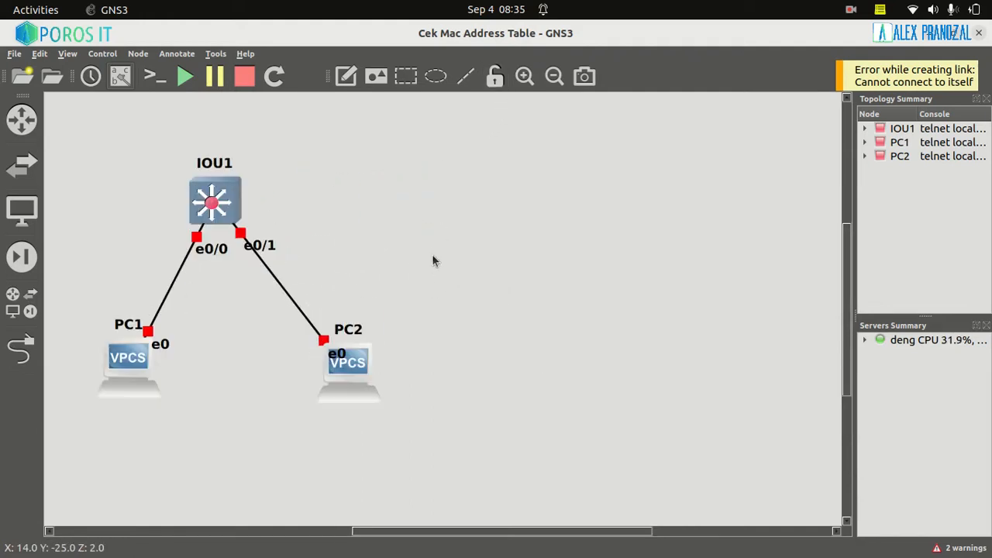
Start all devices in the topology and open their consoles
left_click(185, 76)
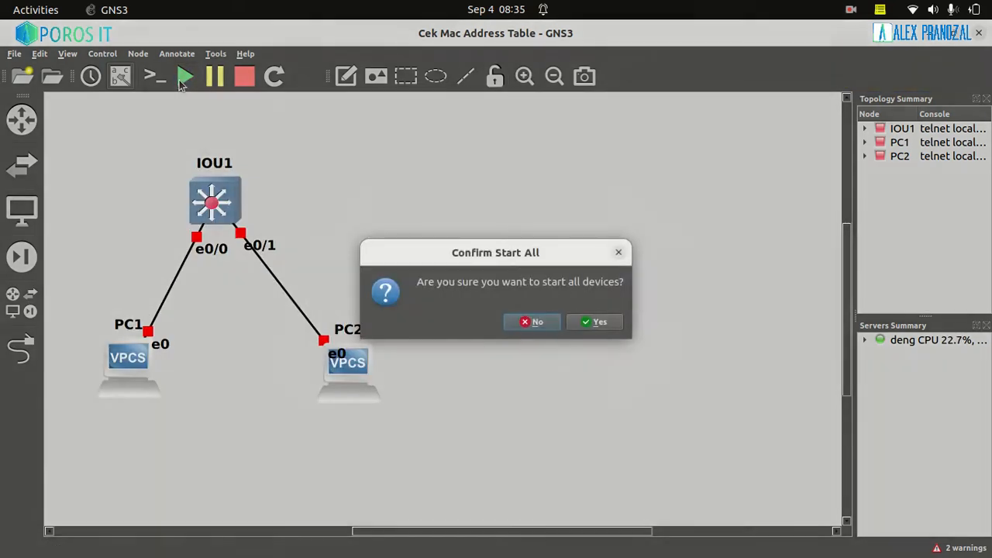
left_click(595, 322)
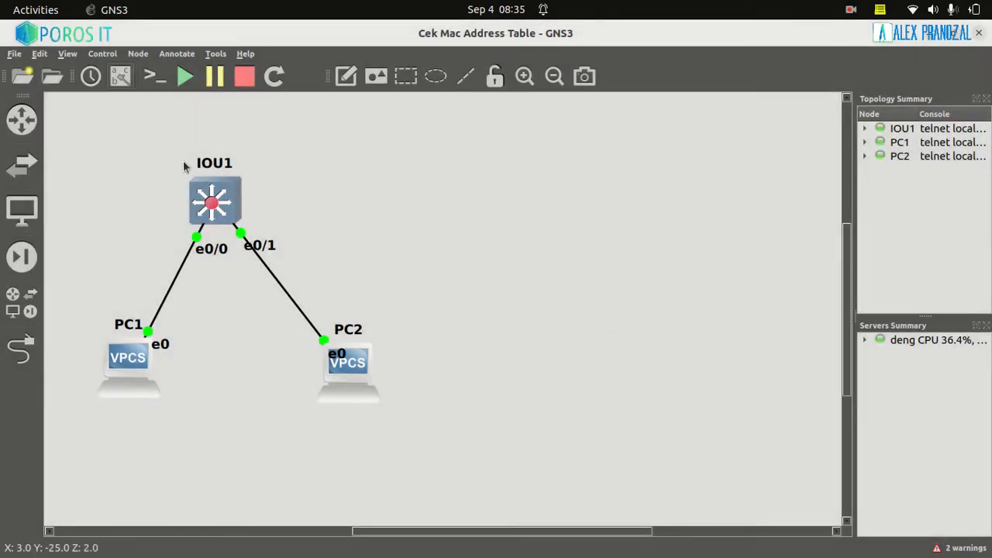
left_click(149, 77)
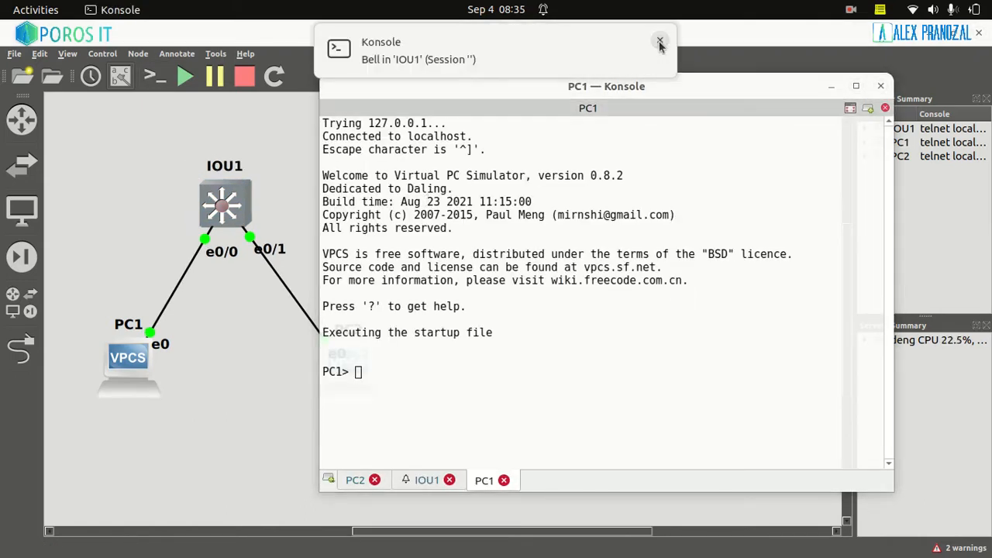
Dismiss the bell notification, arrange the consoles in the order IOU1, PC1, PC2, and show the IOU1 console output
left_click(659, 42)
left_click_drag(421, 480, 350, 481)
left_click_drag(467, 480, 412, 482)
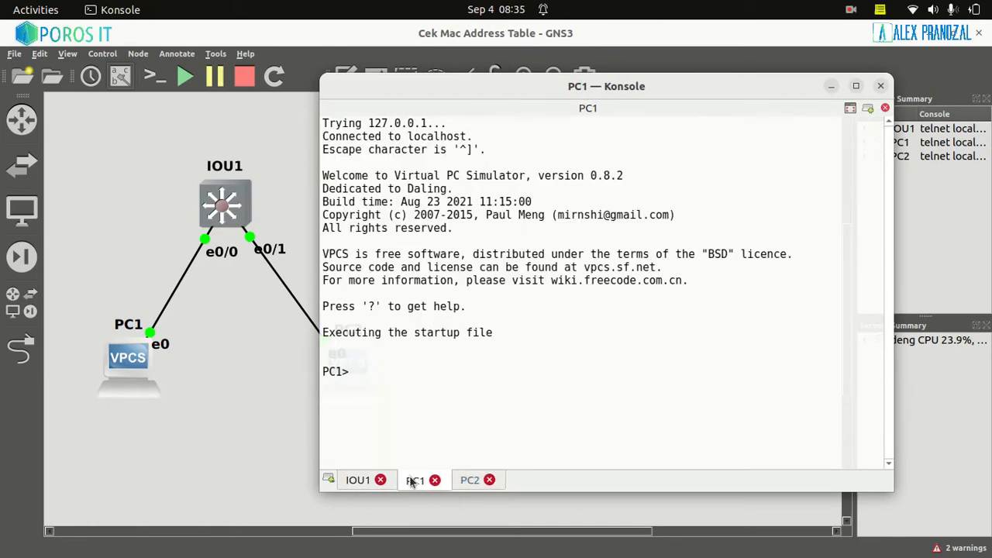
left_click(473, 484)
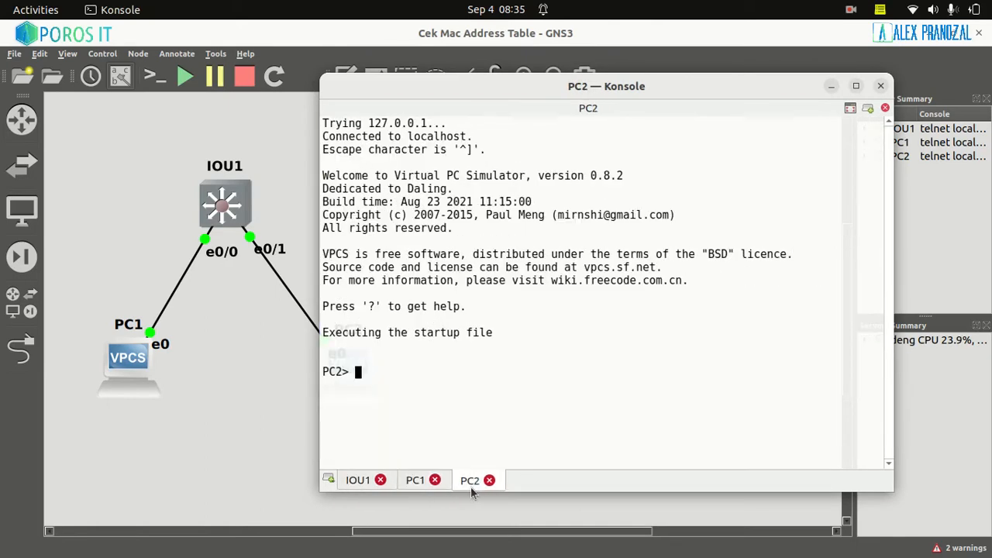
left_click(359, 481)
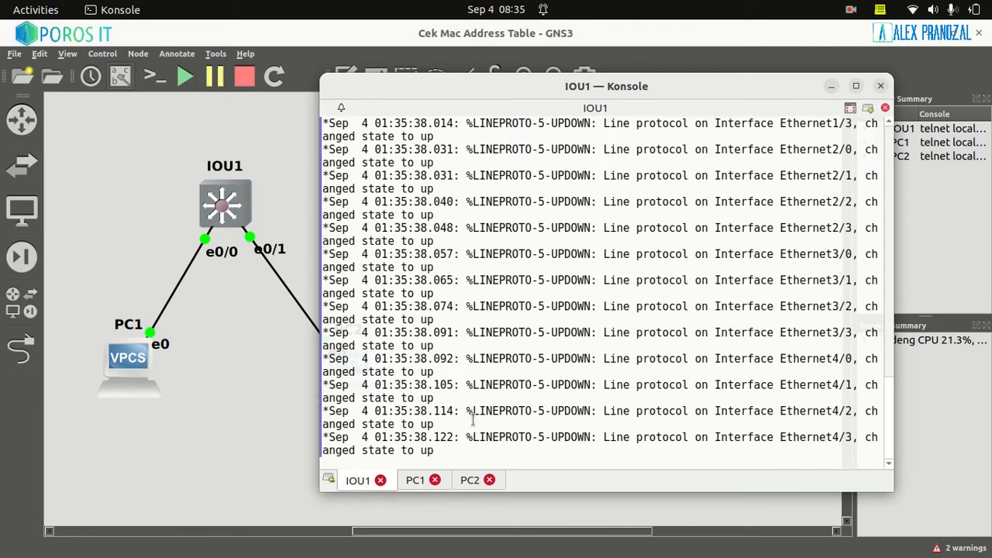
mouse_move(436, 451)
left_mouse_down()
mouse_move(314, 368)
mouse_move(387, 426)
mouse_move(448, 438)
mouse_move(427, 447)
left_mouse_up()
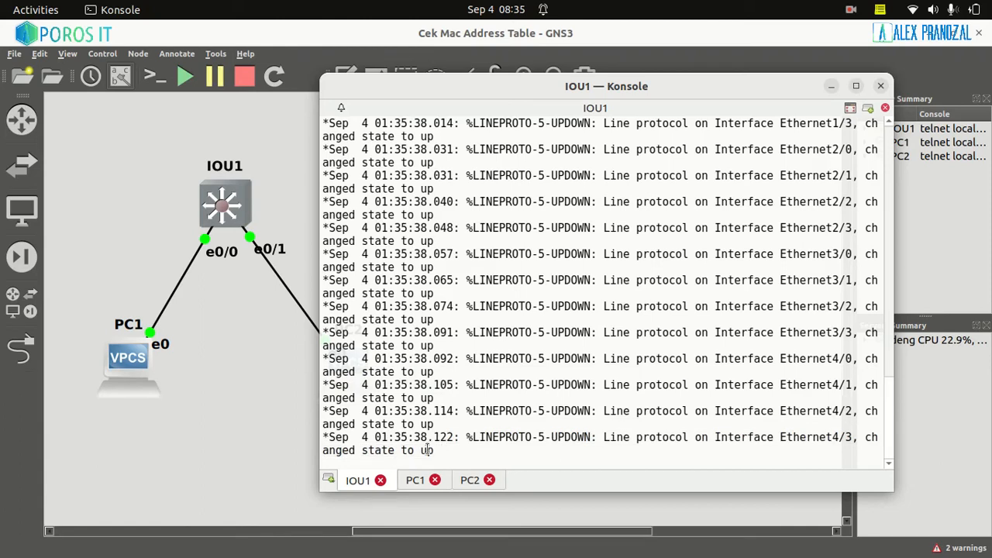
triple_click(416, 416)
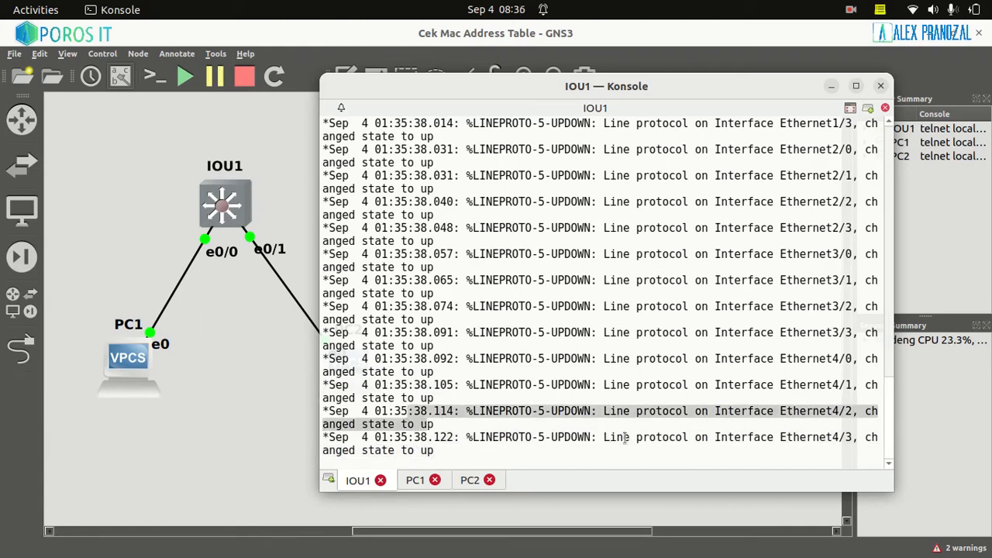
Bring up the IOU1 switch prompt and enter global configuration mode with "configure terminal"
left_click(488, 425)
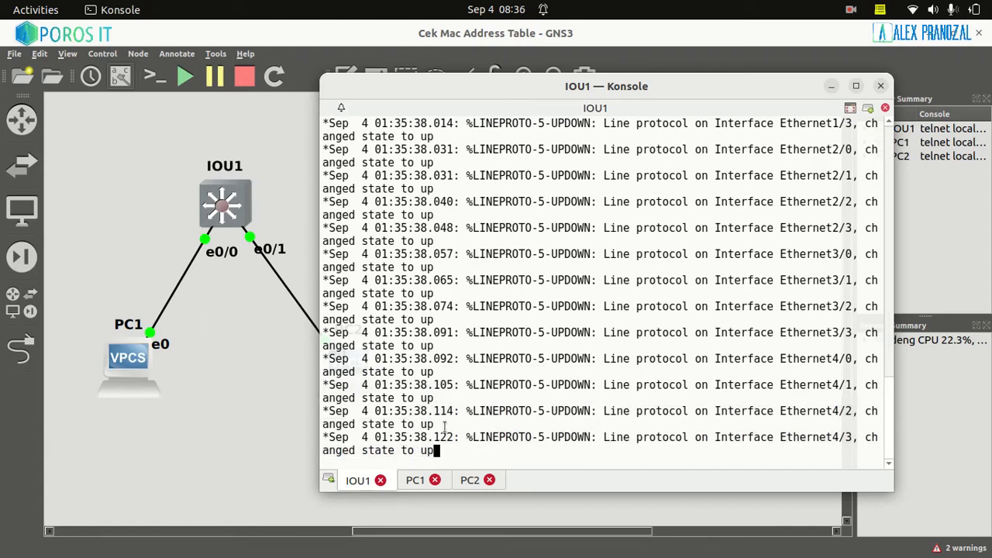
key("Return")
key("Return")
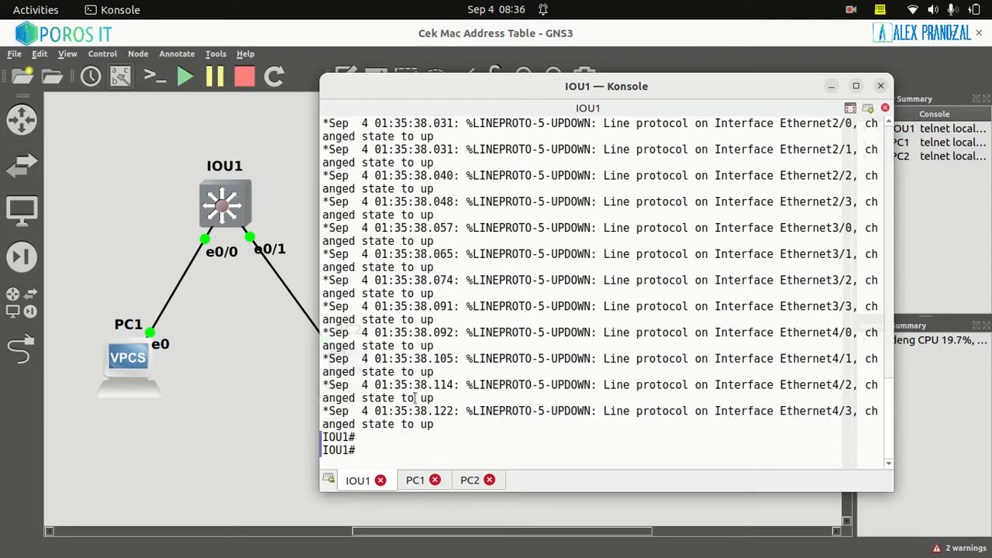
type("confuf")
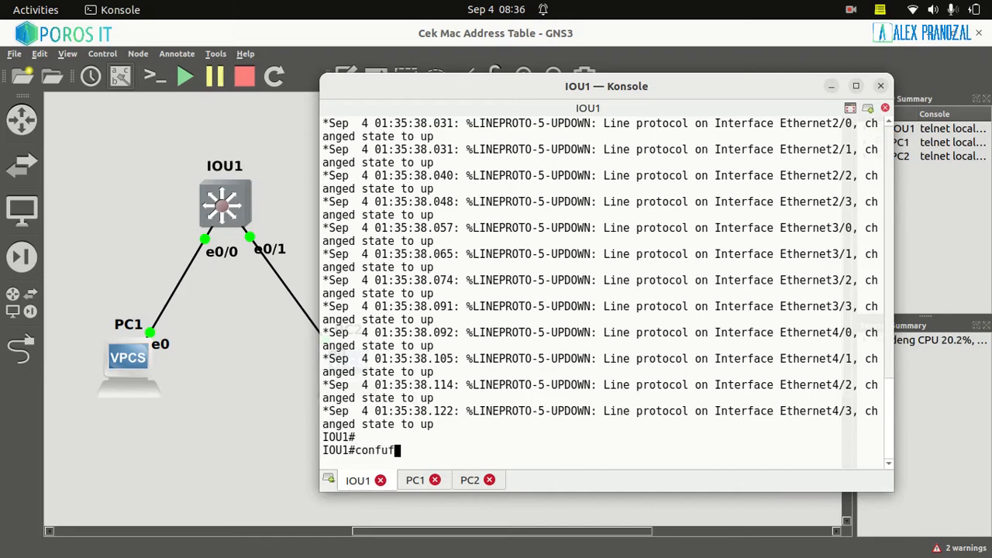
key("BackSpace")
type("igure terminal")
key("Return")
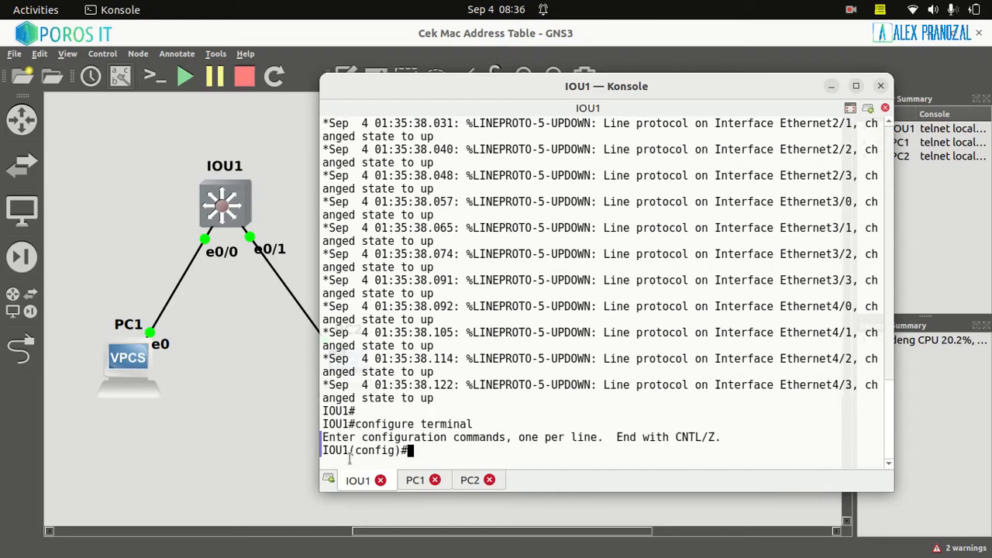
left_click_drag(355, 451, 395, 447)
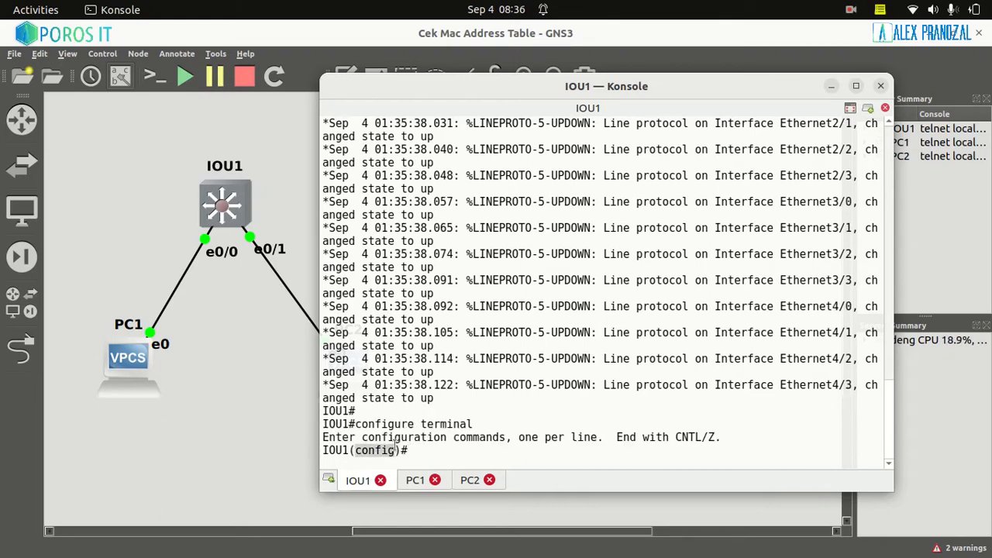
left_click(430, 451)
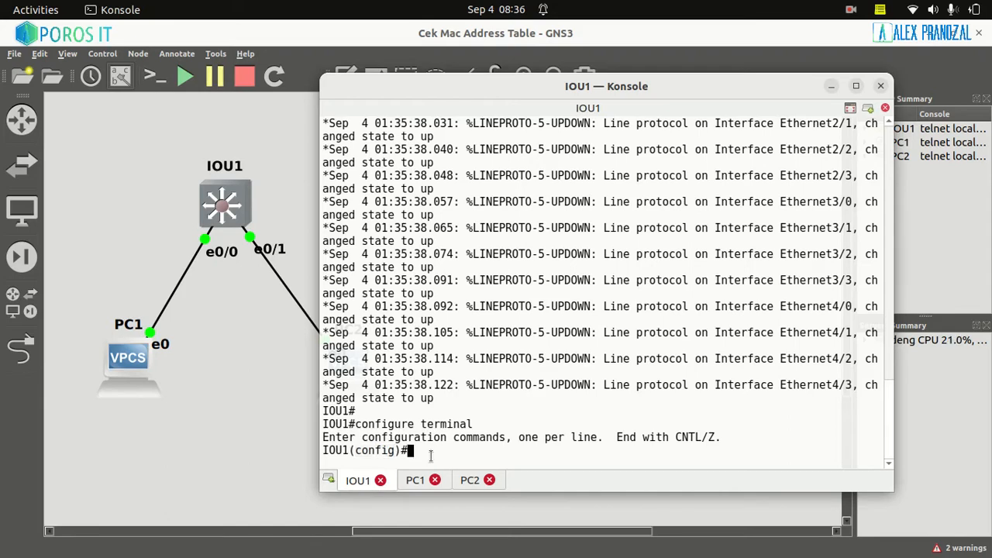
Display the MAC address table on IOU1 from configuration mode with "do show mac address-table"
type("do show mac ")
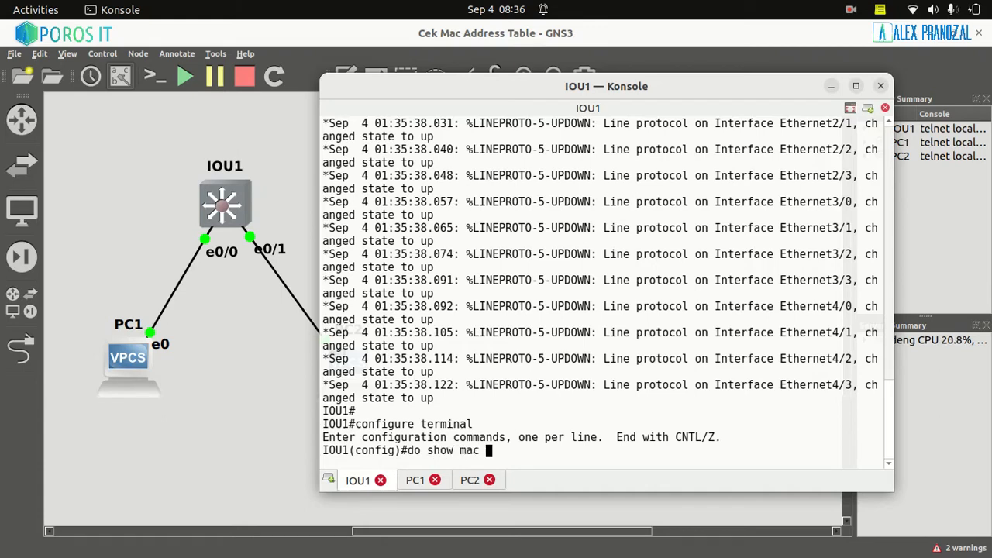
type("address-tab")
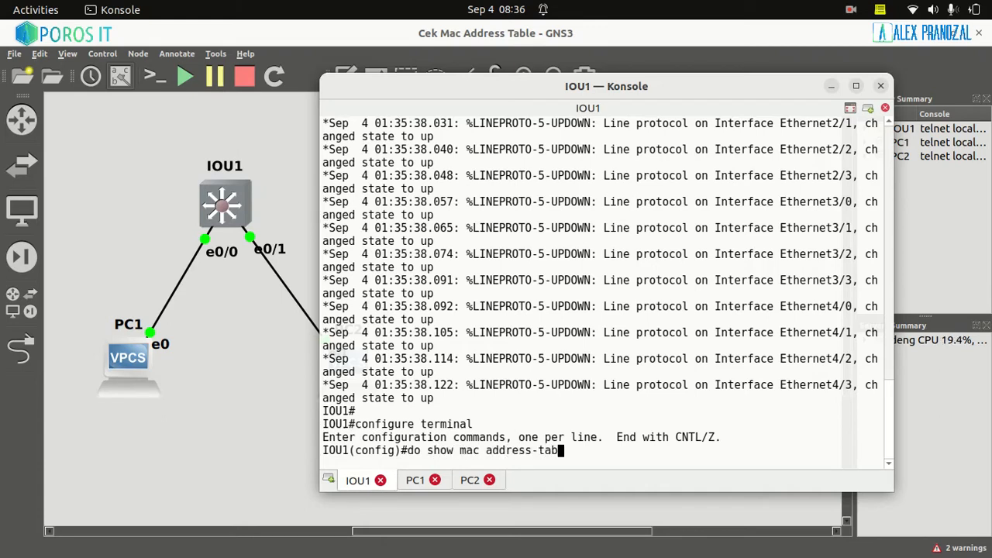
type("le")
key("Return")
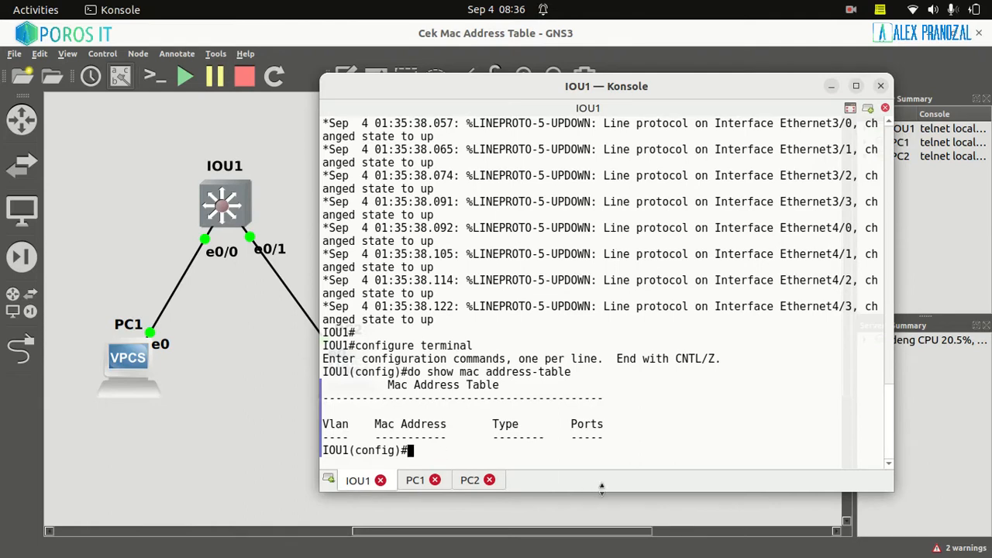
left_click_drag(614, 441, 360, 388)
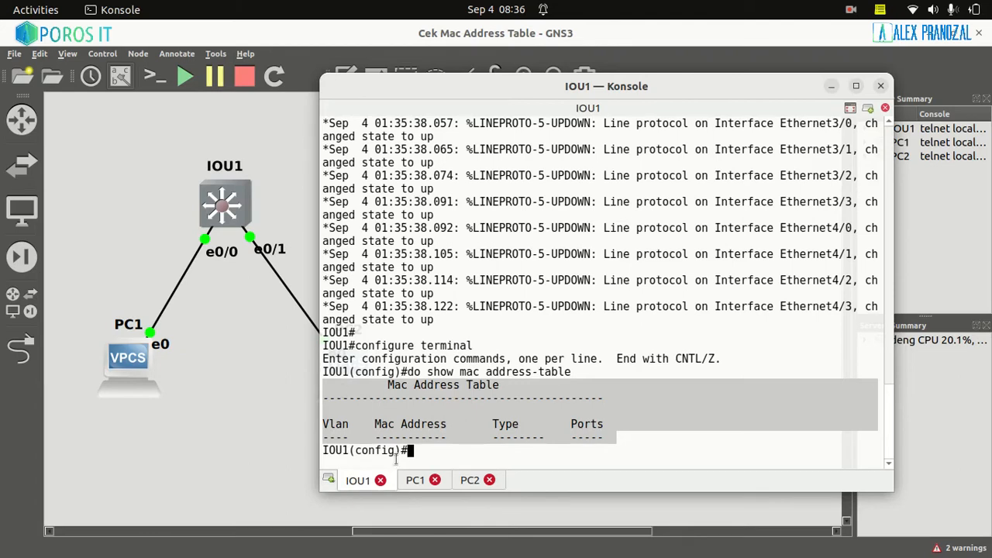
Assign the IP address 192.168.1.1/24 to PC1 in its console
left_click(420, 487)
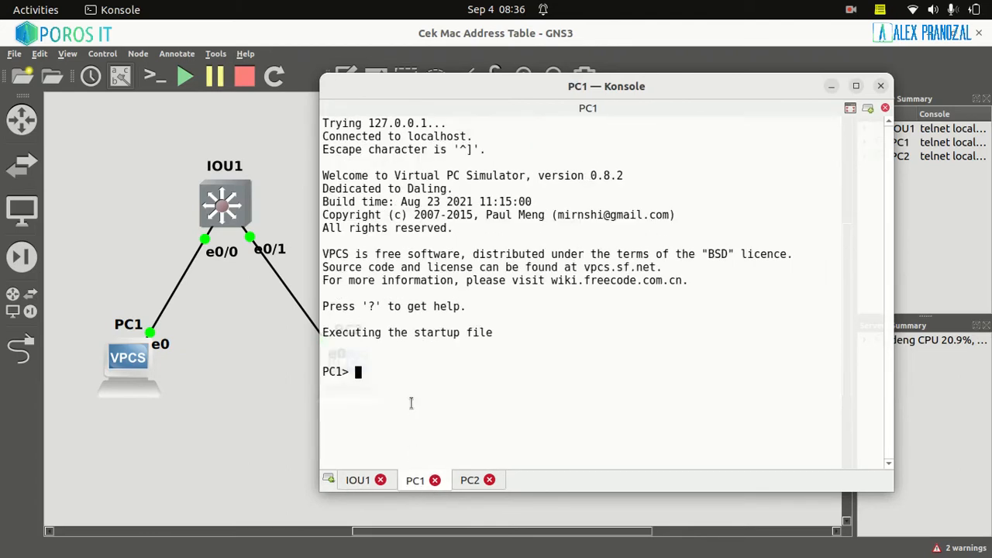
type("ip 192.168.1.")
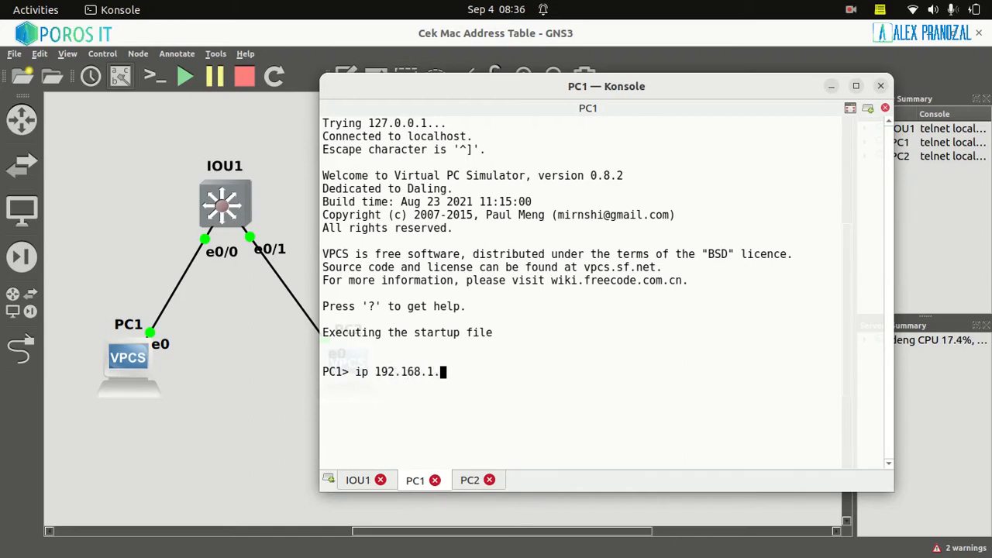
type("1/24")
key("Return")
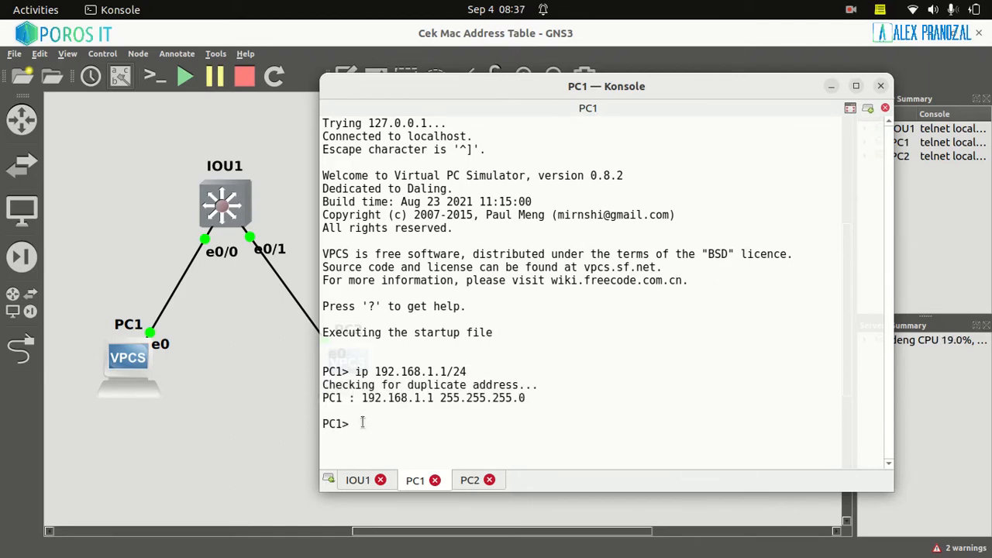
Assign the IP address 192.168.1.2/24 to PC2 in its console and review the command output
left_click(467, 482)
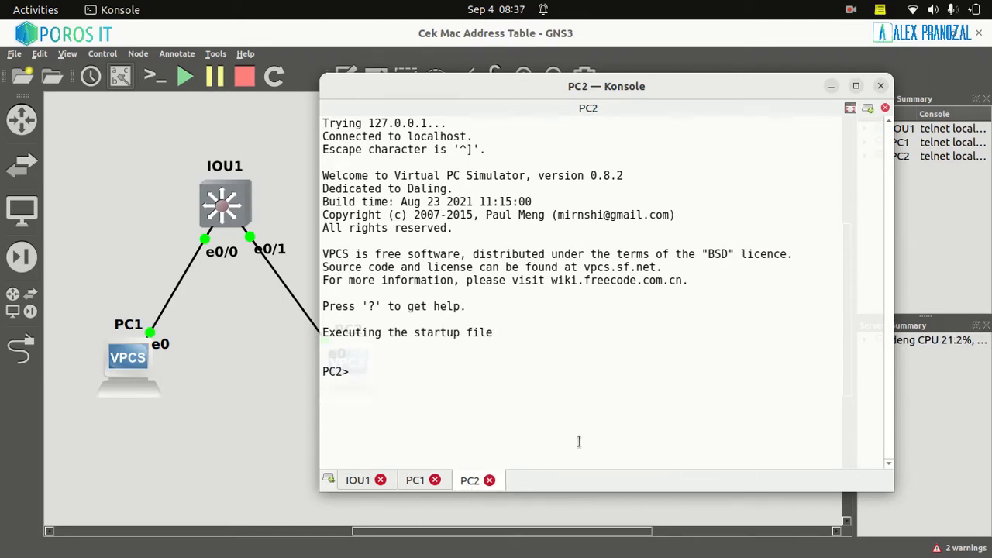
type("ip 192.168.1.2")
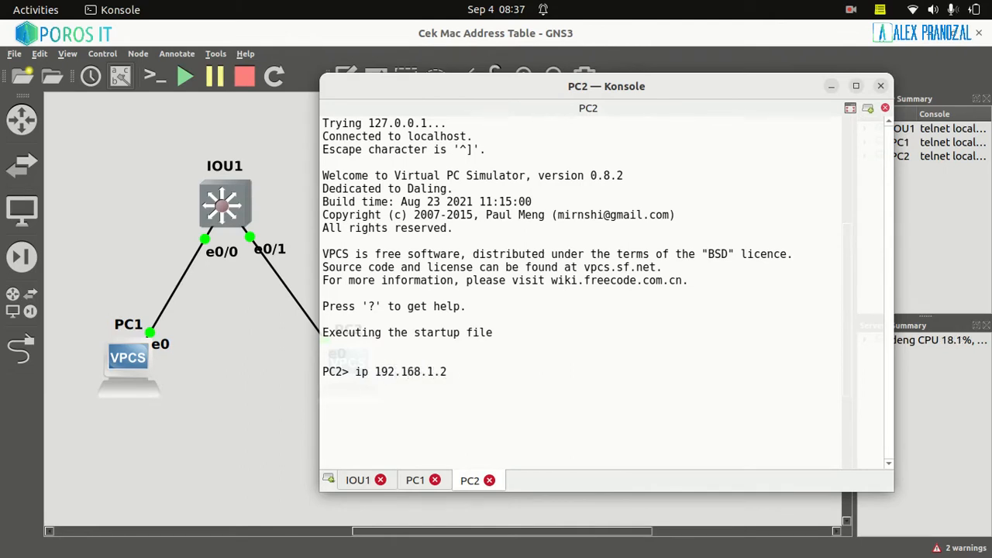
type("/24")
key("Return")
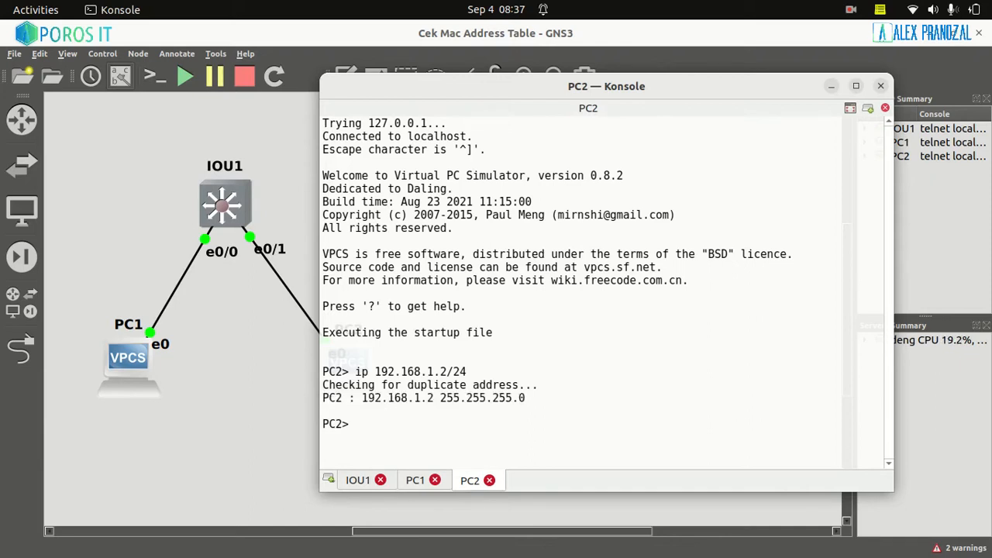
left_click_drag(533, 400, 308, 370)
left_click(459, 308)
Return to the PC1 console and ping PC2 at 192.168.1.2
left_click(416, 481)
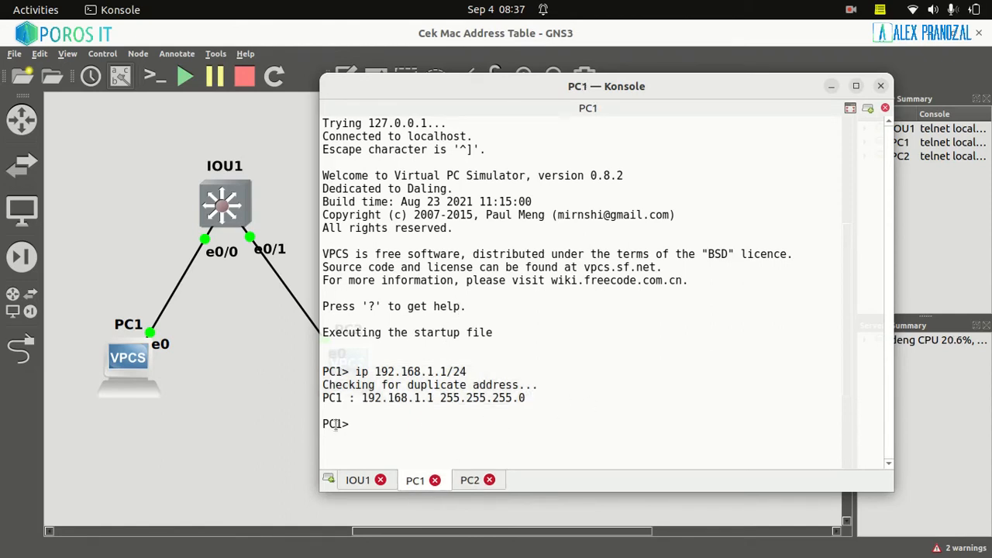
mouse_move(347, 371)
left_mouse_down()
mouse_move(304, 365)
mouse_move(329, 369)
left_mouse_up()
left_click(416, 451)
type("ping 192.168.1.2")
key("Return")
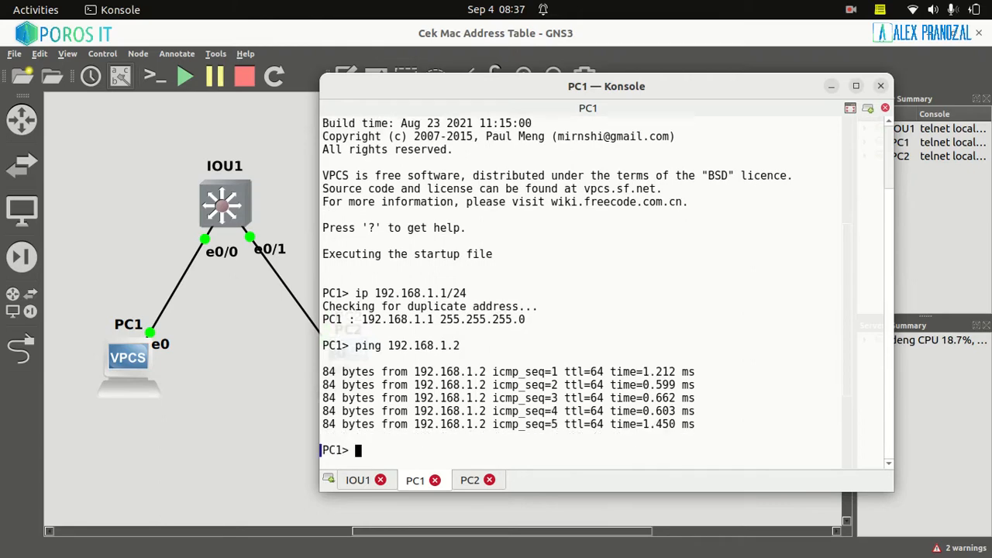
Go back to the IOU1 console and run "do show mac address-table" again after the ping
left_click(356, 481)
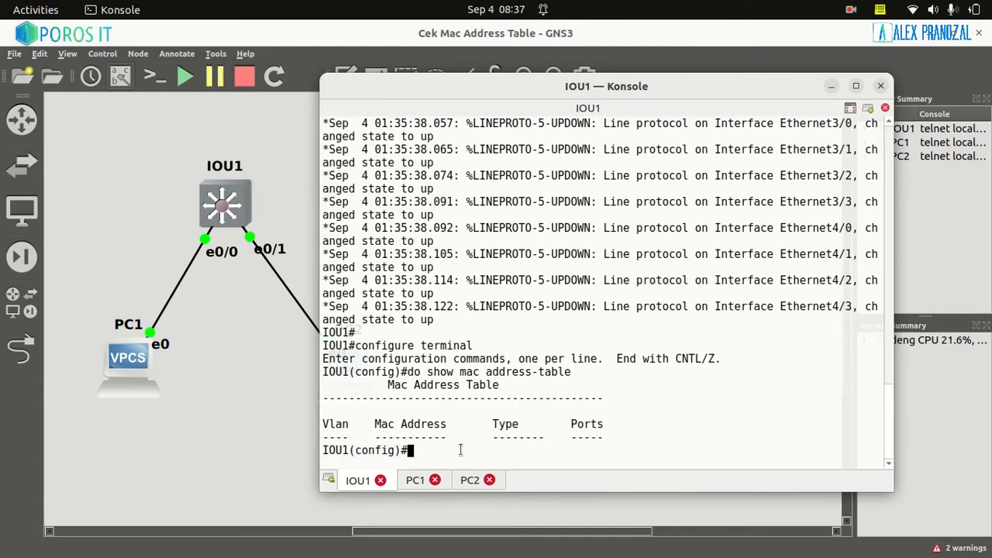
type("do show mac address")
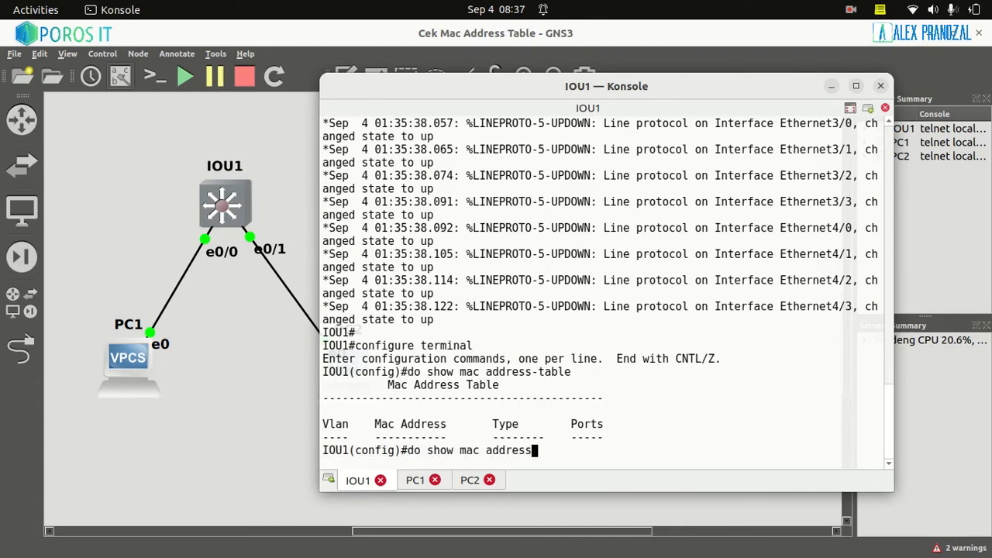
type("-table")
key("Return")
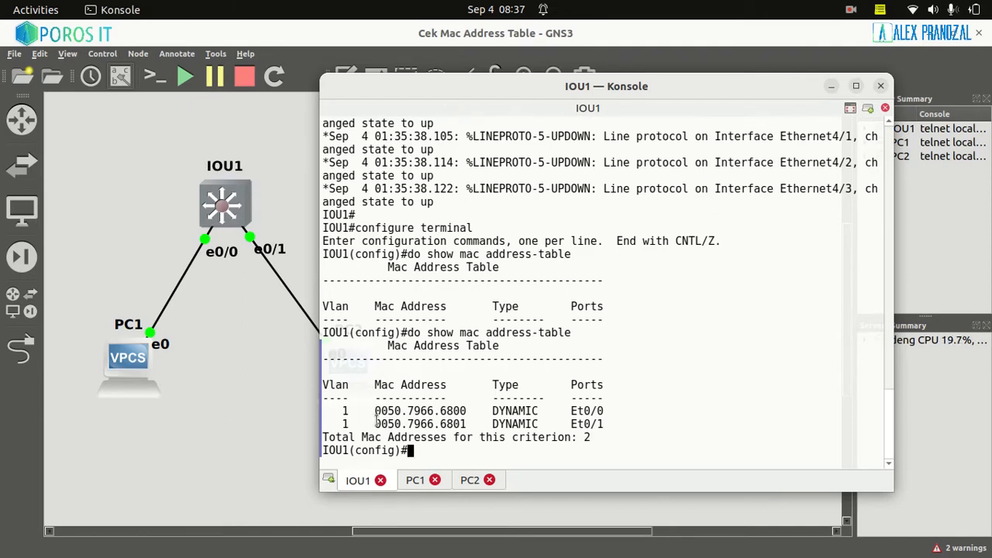
Examine the learned MAC addresses in the IOU1 table and the switch ports Et0/0 and Et0/1 they belong to
left_click_drag(374, 410, 460, 410)
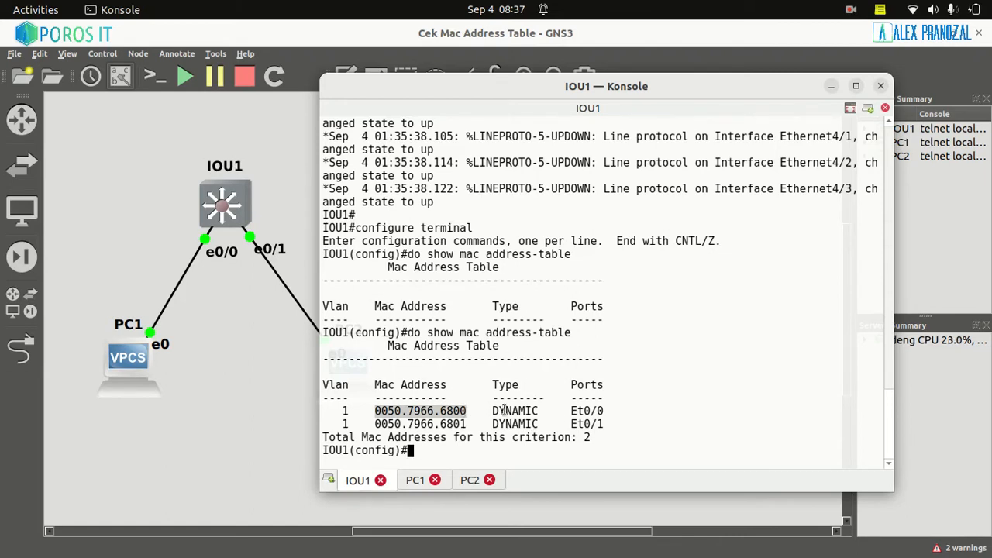
left_click_drag(569, 411, 606, 408)
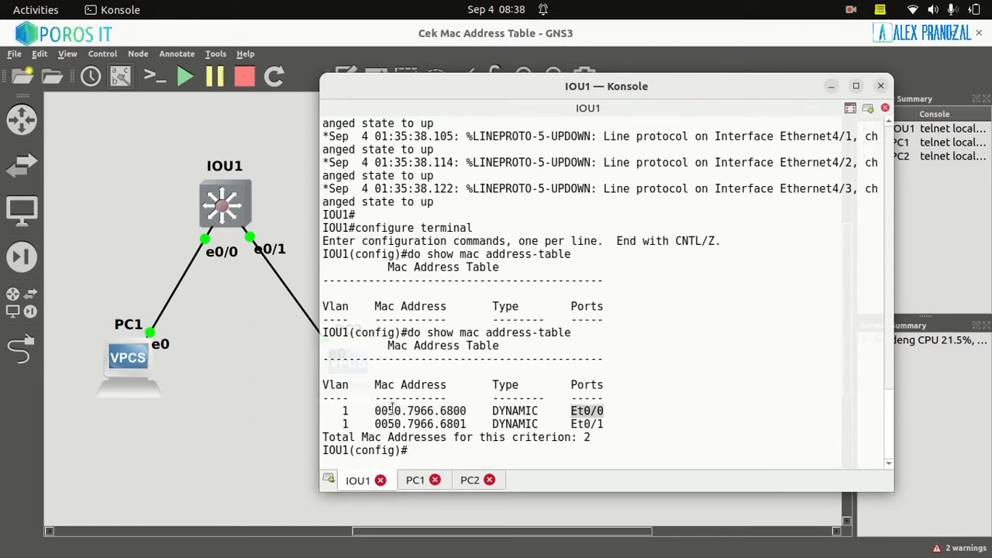
left_click_drag(371, 411, 466, 412)
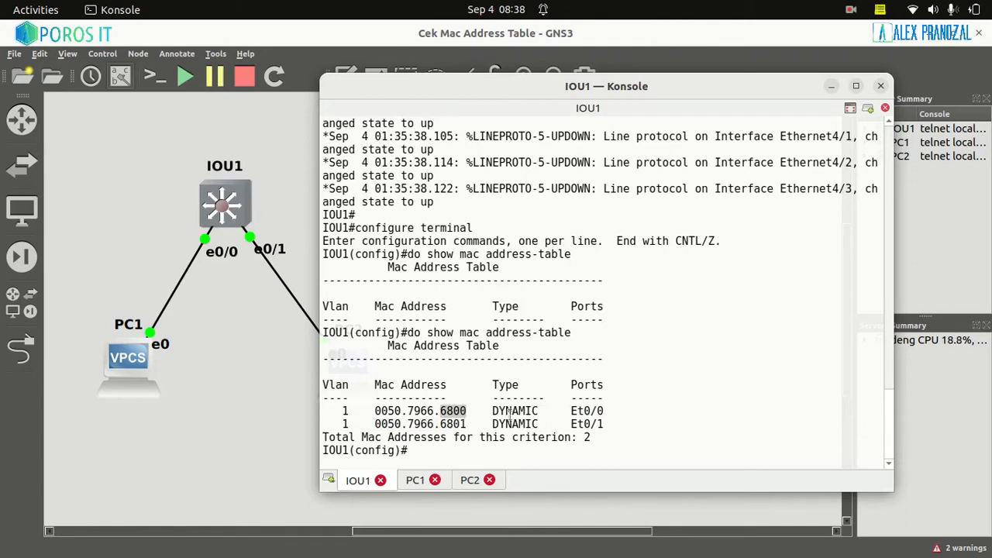
left_click_drag(572, 413, 605, 411)
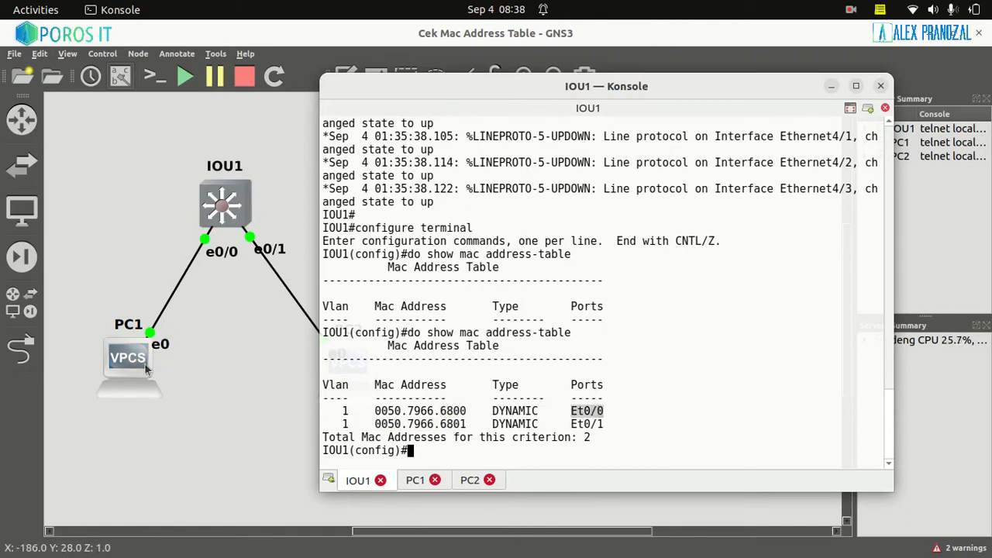
left_click_drag(378, 411, 466, 412)
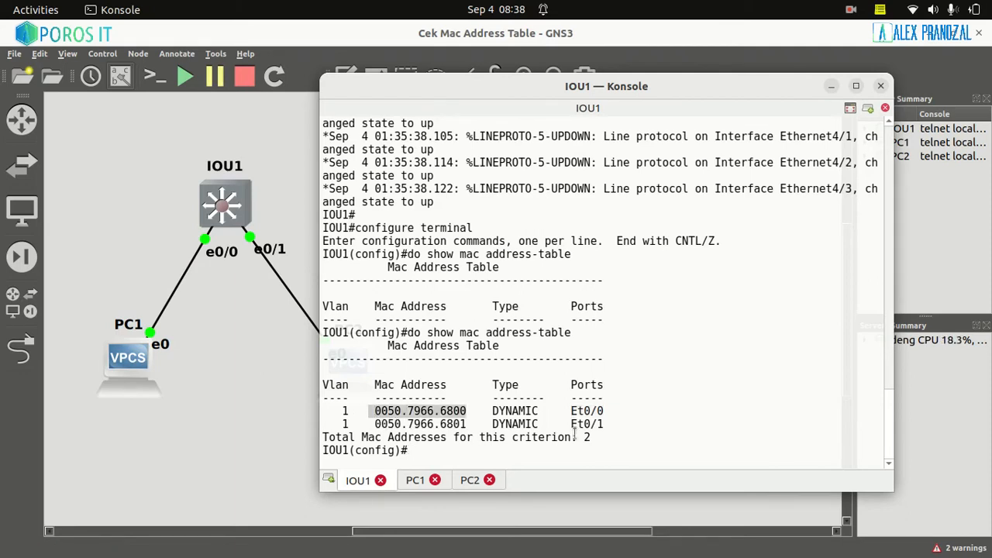
left_click_drag(468, 424, 453, 424)
left_click_drag(578, 424, 609, 422)
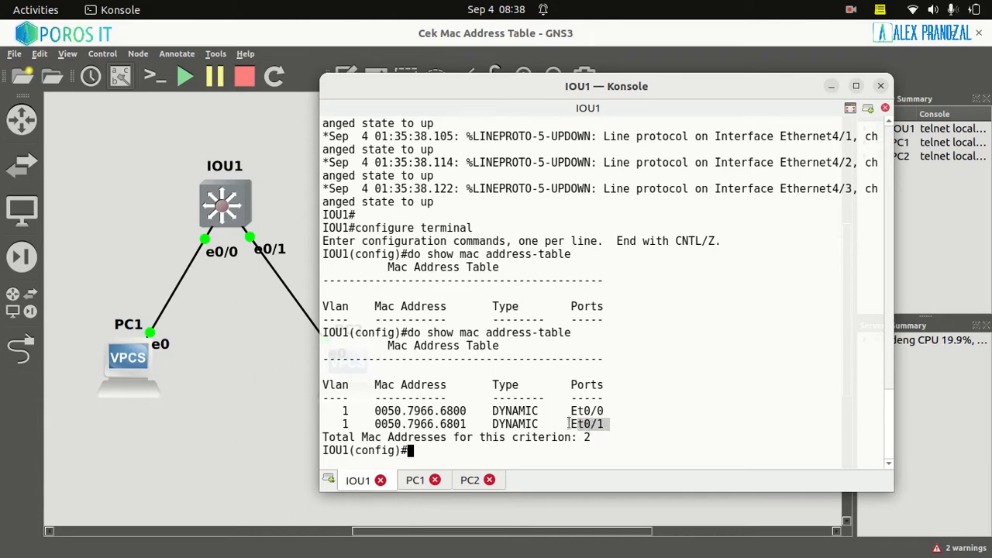
Run "show ip" in the PC1 console and check the last digits of its MAC address
left_click(415, 480)
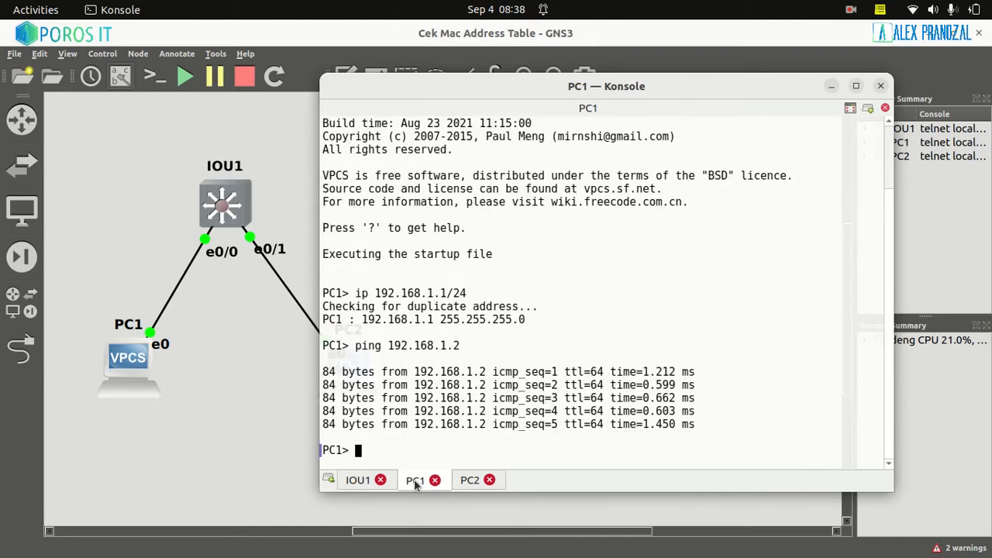
type("show i")
type("p")
key("Return")
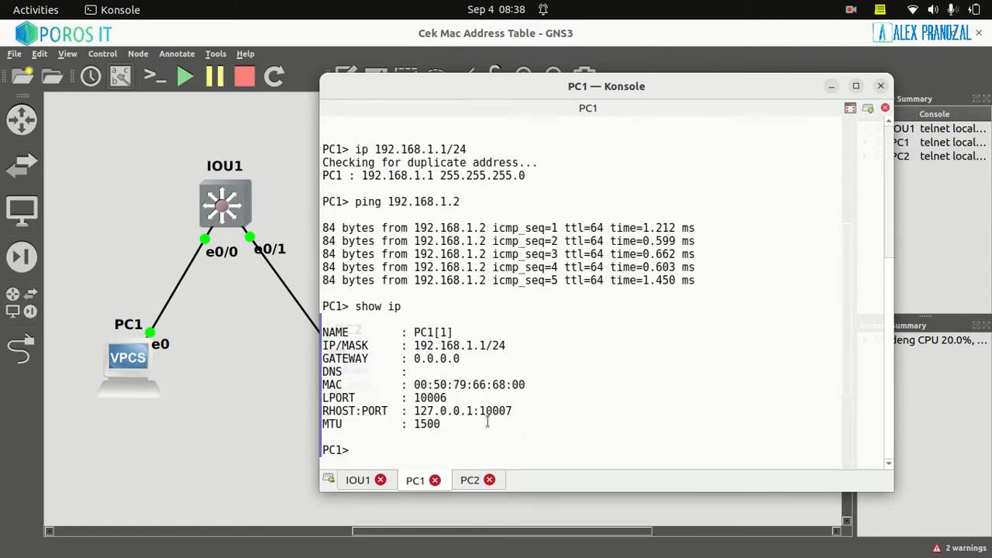
double_click(333, 384)
left_click_drag(498, 386, 518, 386)
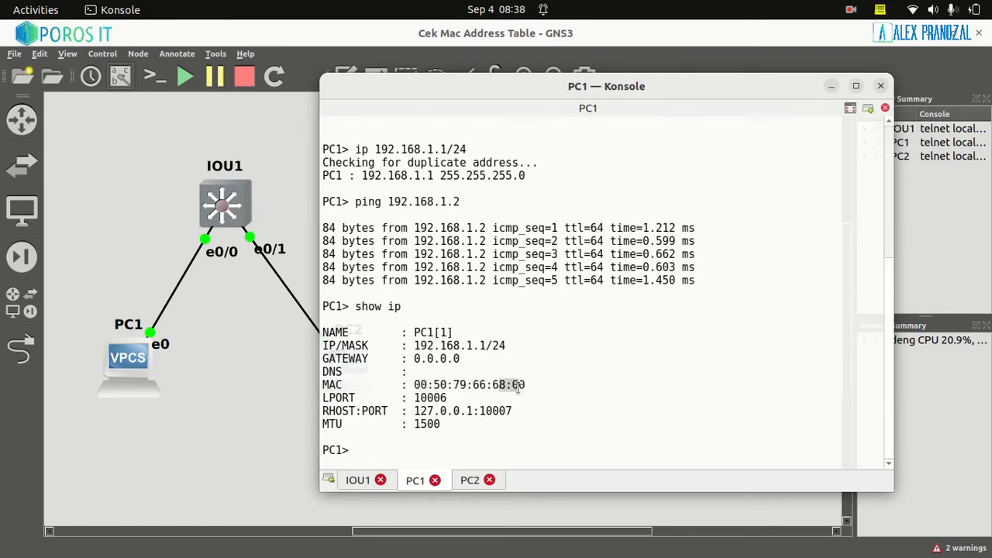
Compare PC1's MAC address with the Et0/0 entry in the IOU1 MAC address table
left_click(356, 481)
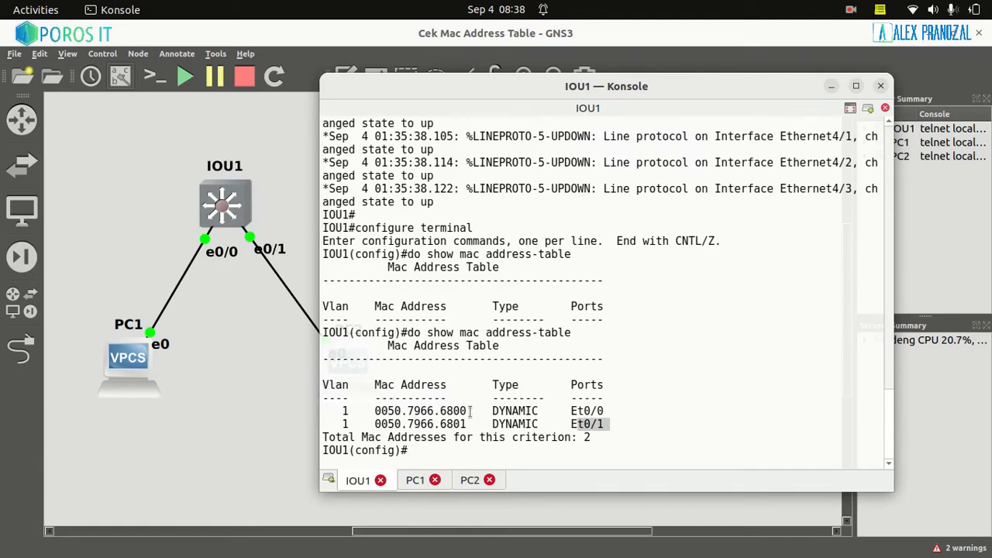
left_click(443, 410)
left_click_drag(442, 410, 466, 411)
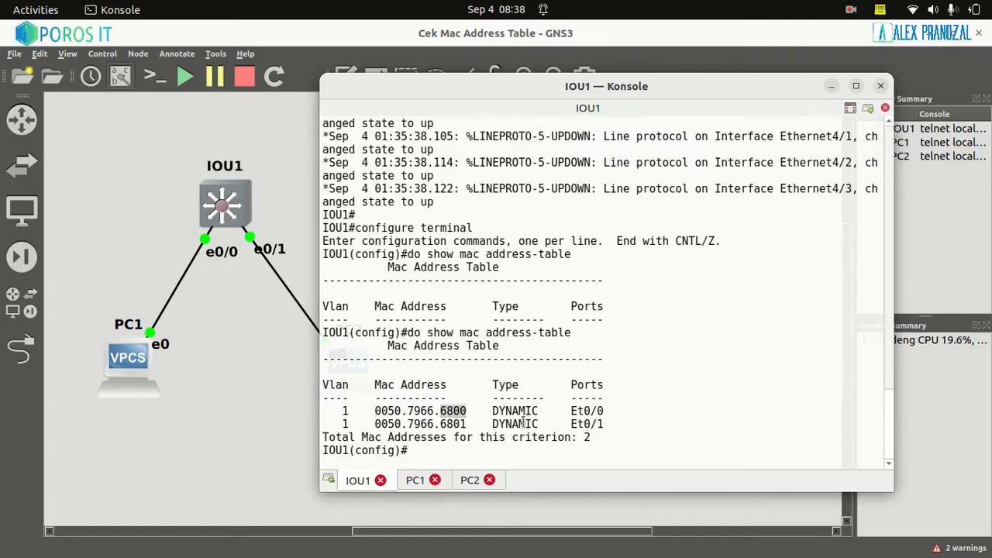
left_click_drag(615, 411, 354, 412)
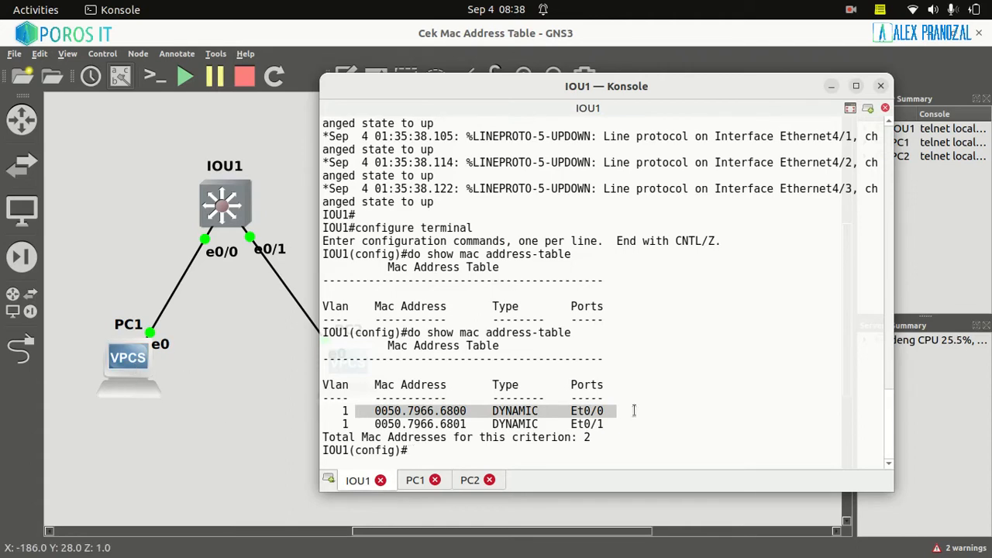
left_click_drag(578, 411, 590, 411)
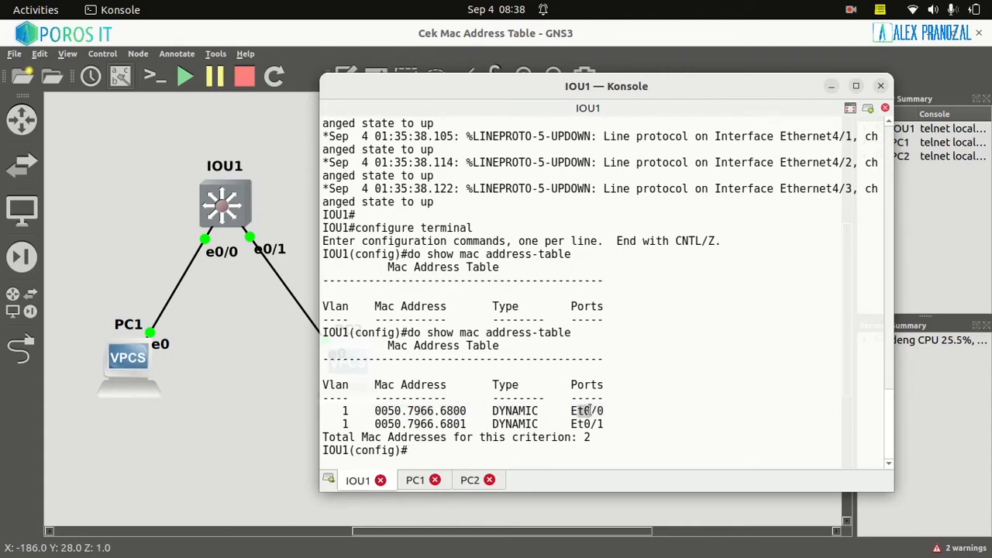
Run "show ip" in the PC2 console and check the last digits of its MAC address
left_click(470, 479)
left_click(364, 435)
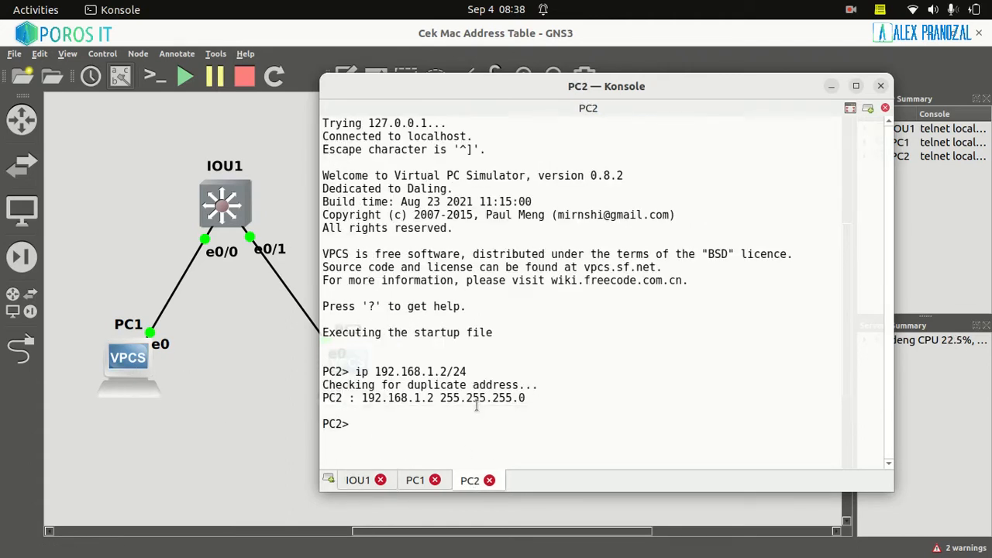
type("show ip")
key("Return")
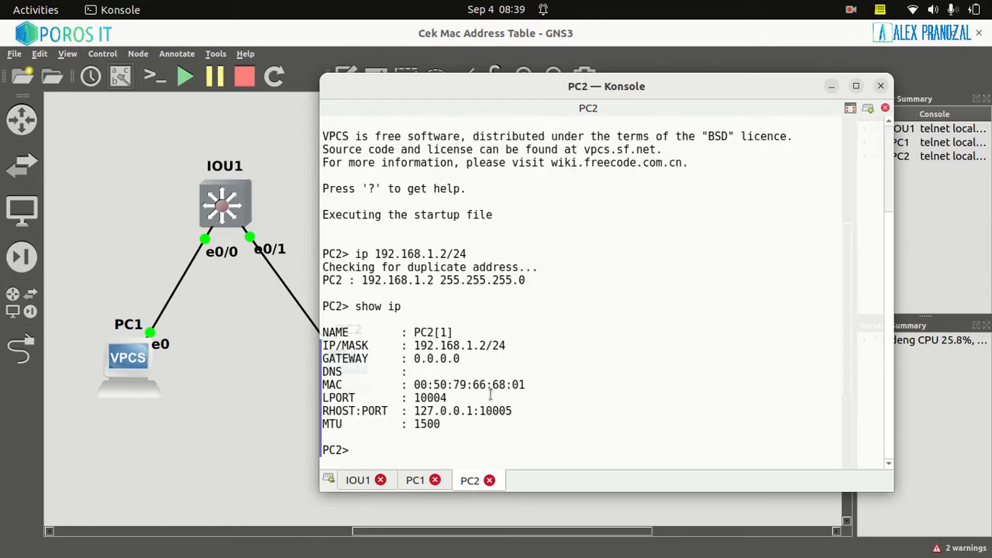
left_click_drag(491, 387, 527, 387)
left_click_drag(352, 446, 363, 438)
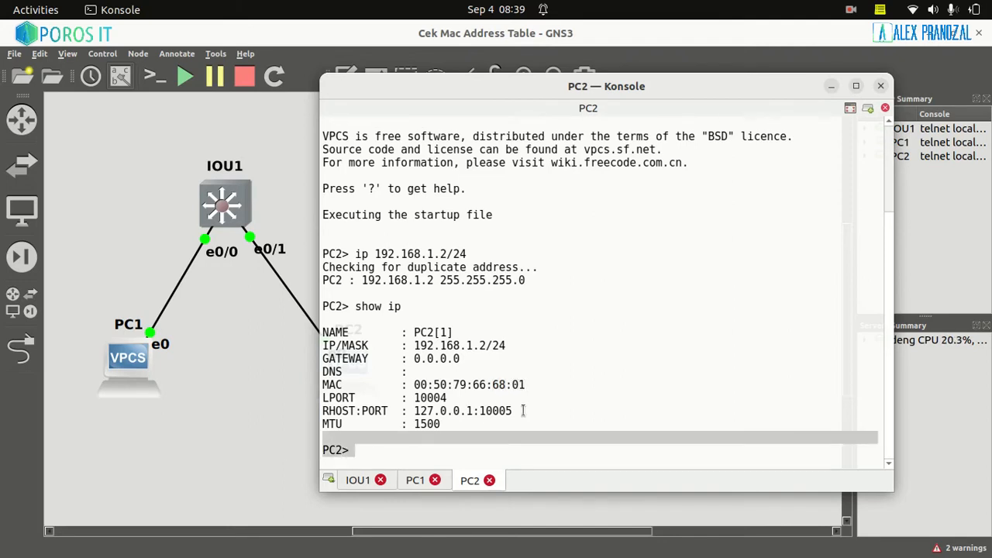
left_click_drag(491, 385, 516, 385)
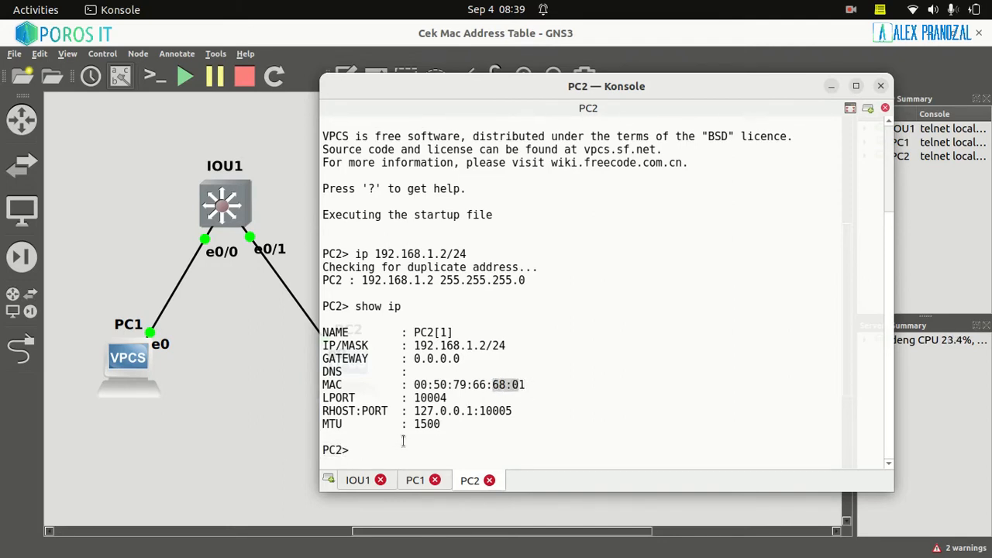
Compare PC2's MAC address with the Et0/1 entry in the IOU1 MAC address table
left_click(359, 480)
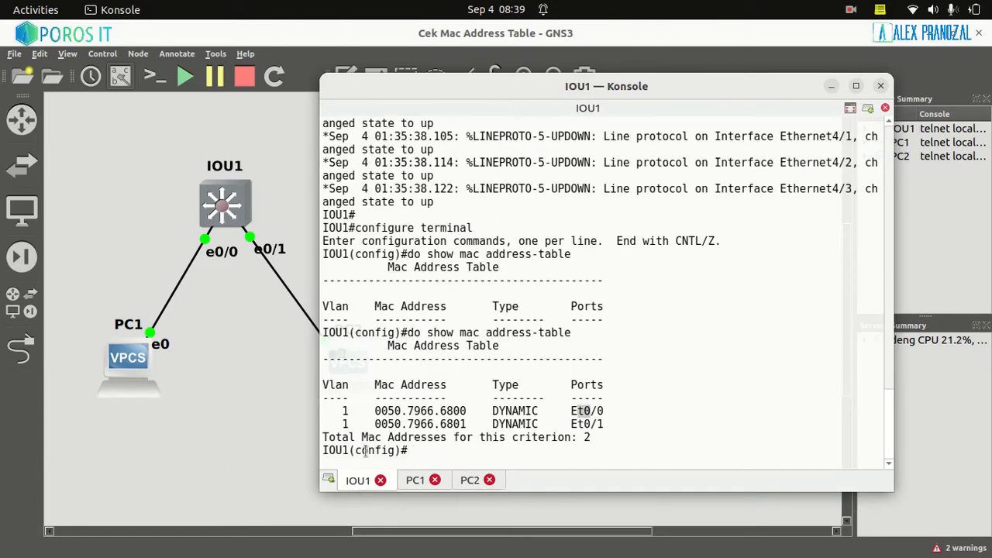
left_click_drag(439, 425, 496, 434)
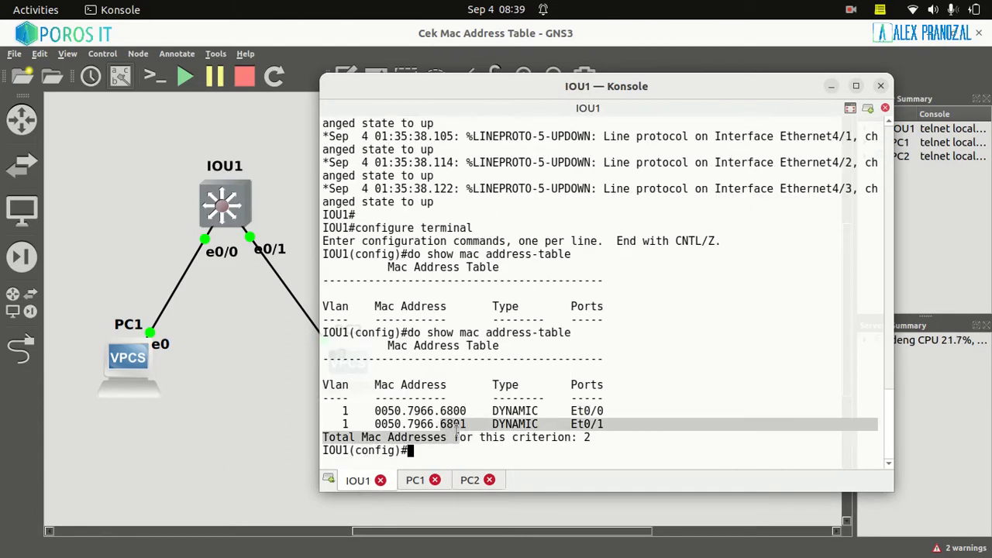
left_click_drag(560, 425, 605, 429)
Check the cabling in the GNS3 topology, and examine the Vlan and Type columns of the MAC table in the IOU1 console
left_click(273, 192)
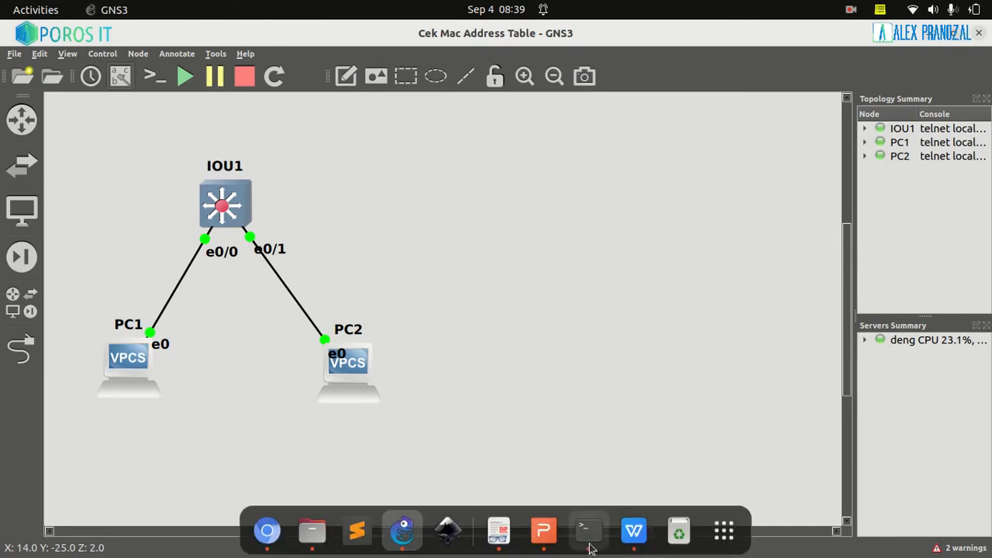
left_click(588, 535)
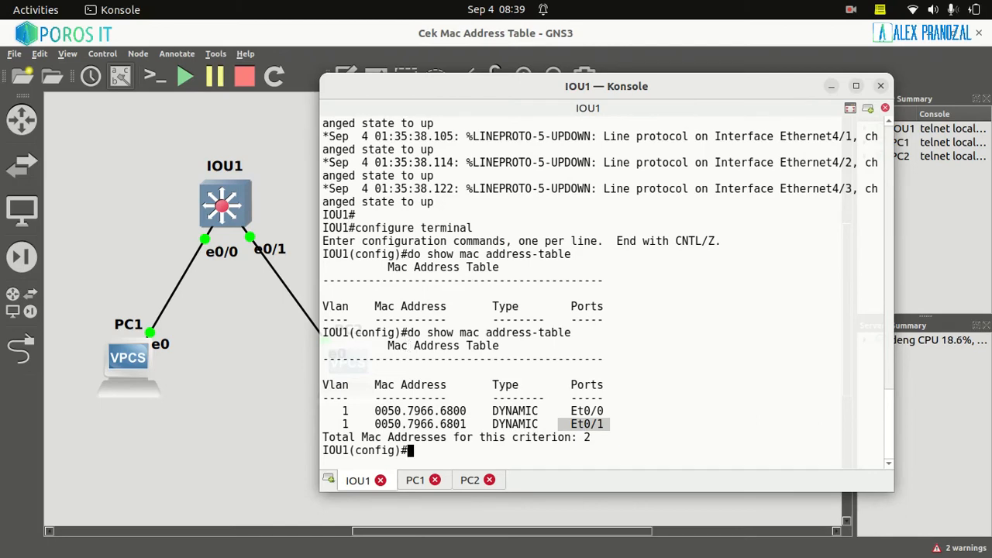
left_click_drag(353, 419, 332, 404)
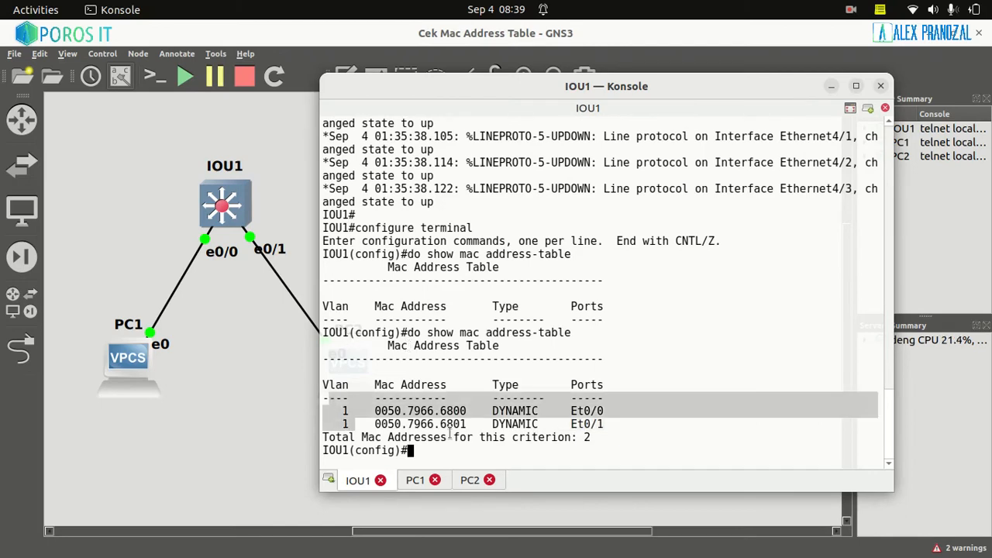
left_click_drag(538, 423, 505, 398)
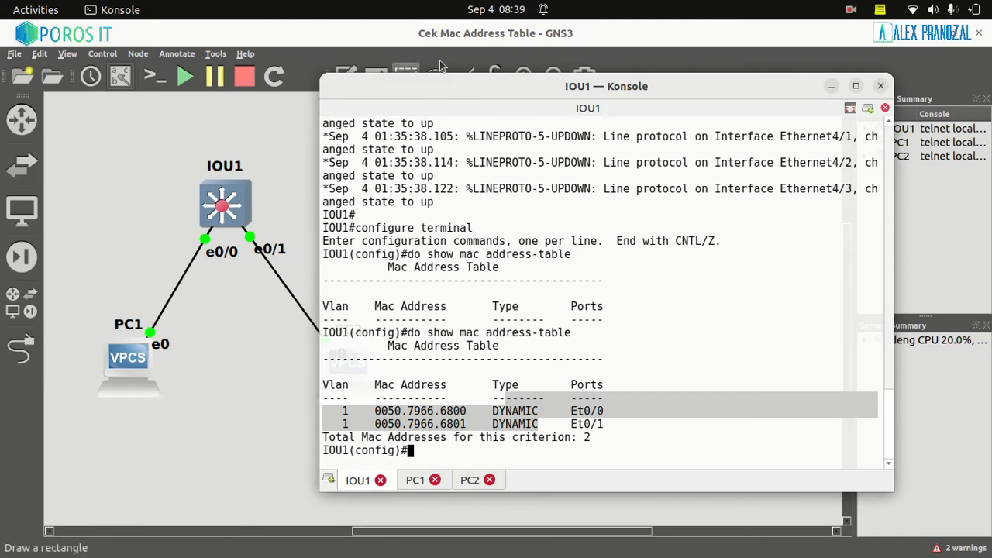
Launch Cisco Packet Tracer and sign in through Networking Academy with Keep me logged in enabled
left_click(735, 543)
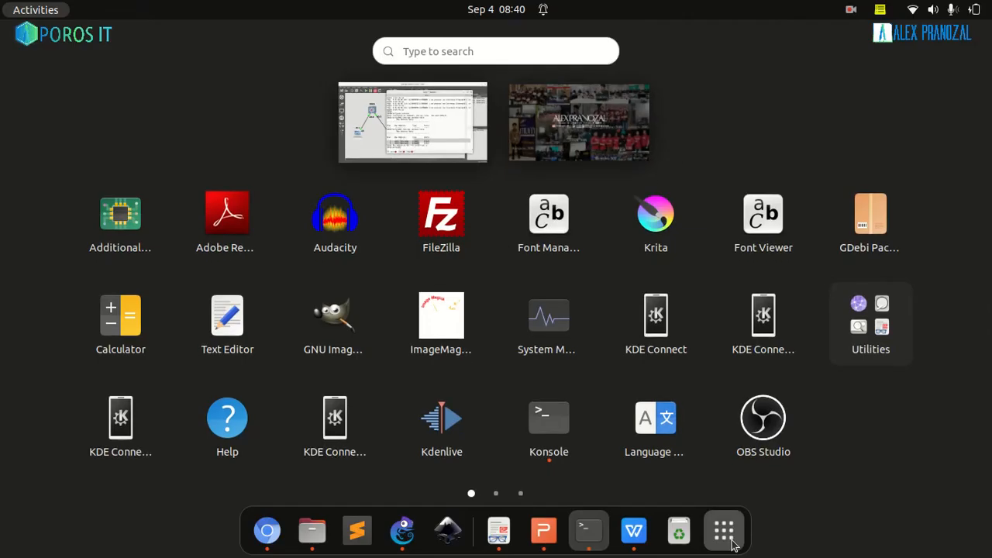
scroll(734, 543, "down", 2)
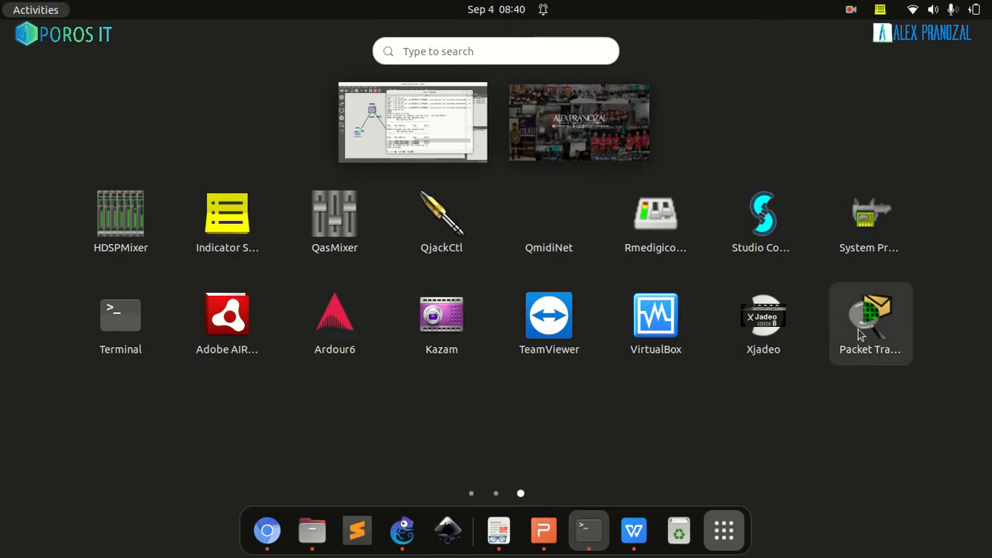
left_click(860, 331)
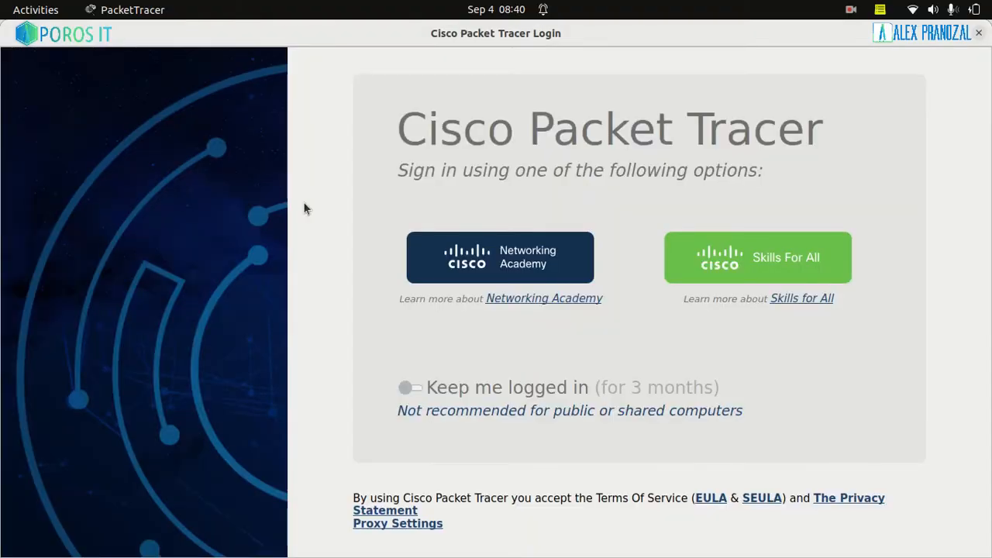
left_click(438, 389)
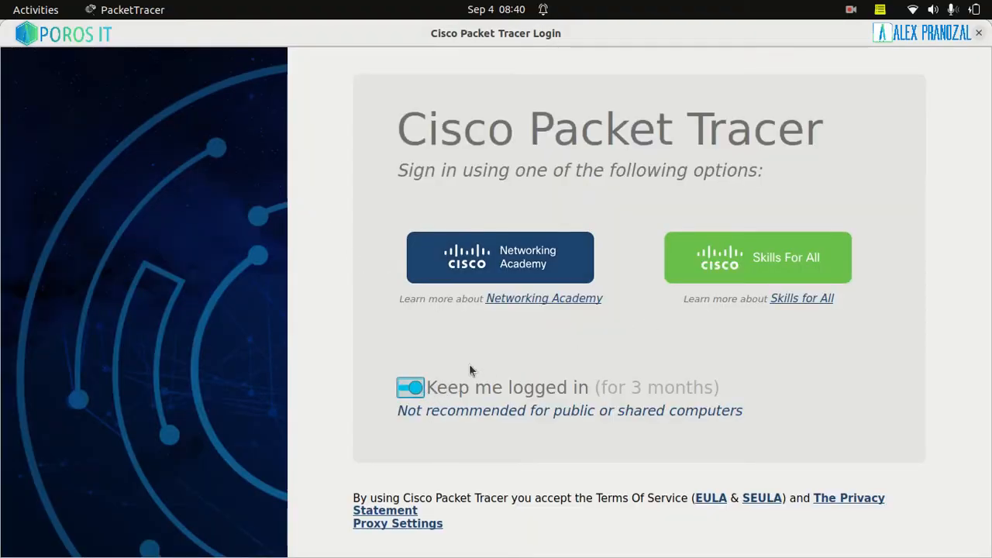
left_click(523, 261)
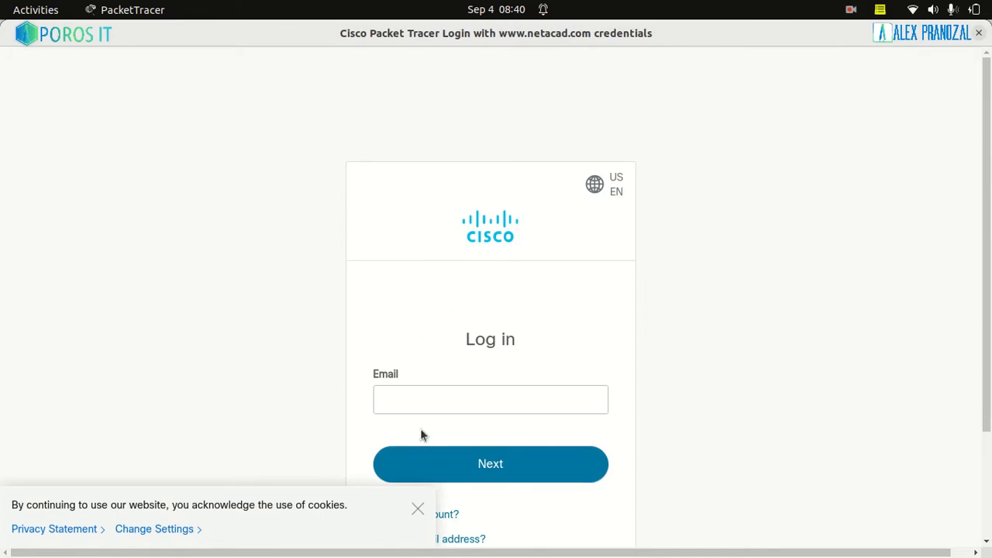
left_click(413, 398)
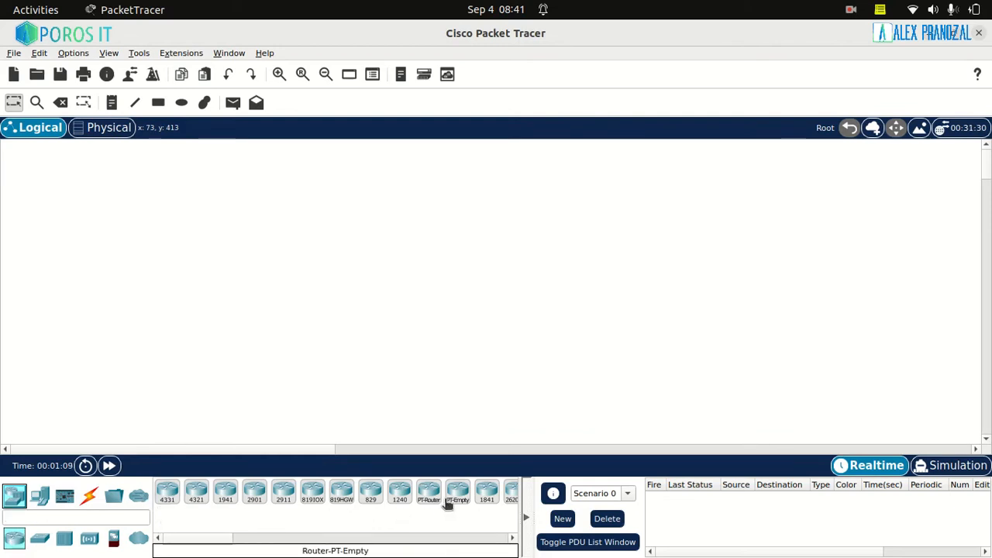
Place a 2960 switch in the upper middle of the empty logical workspace
left_click(40, 537)
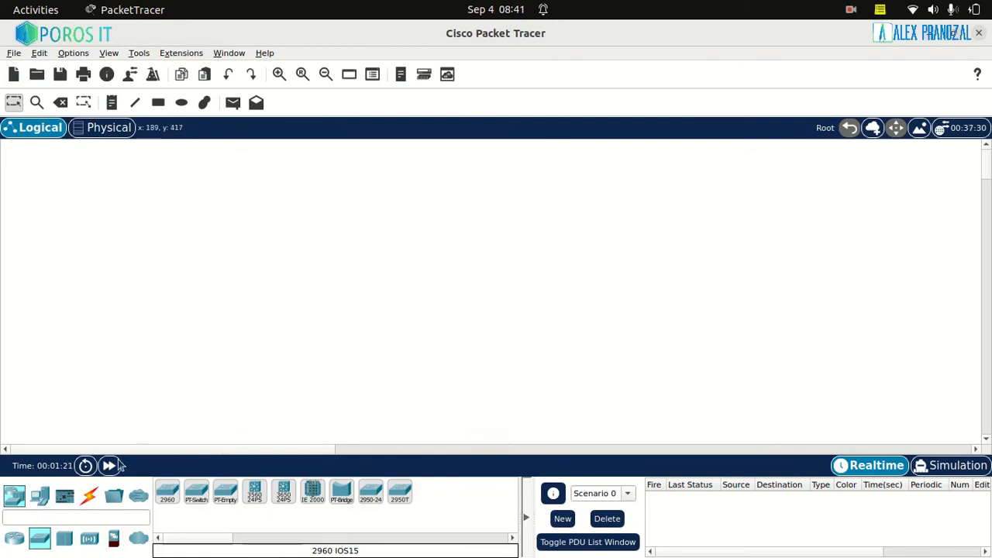
left_click(48, 540)
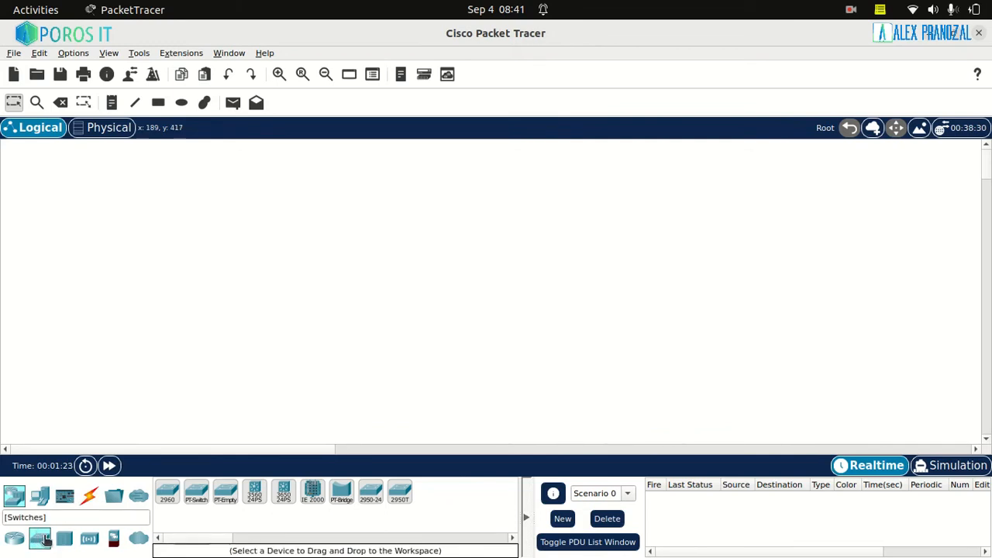
left_click(164, 496)
left_click(357, 247)
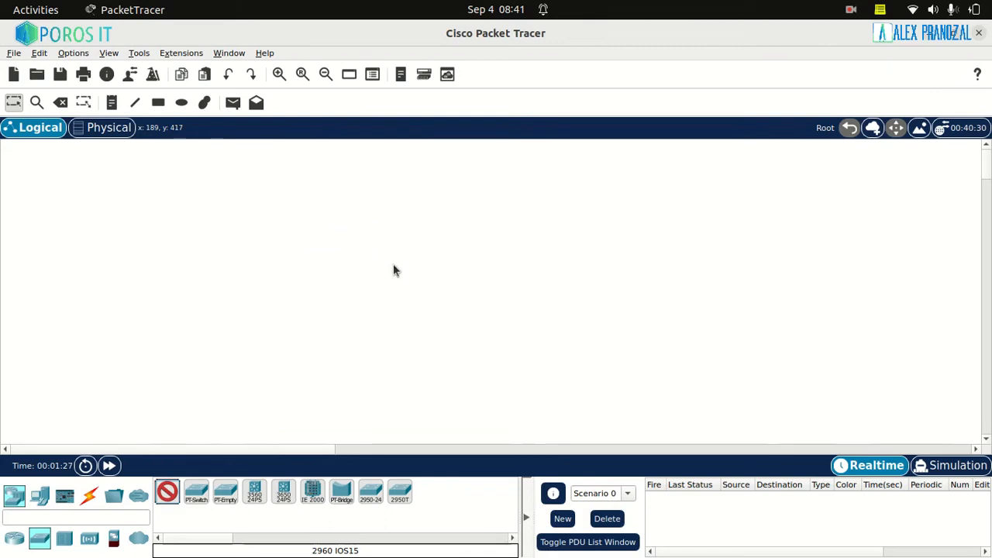
Add two PCs below Switch0, one on each side, and align them at roughly equal distances from the switch
left_click(44, 496)
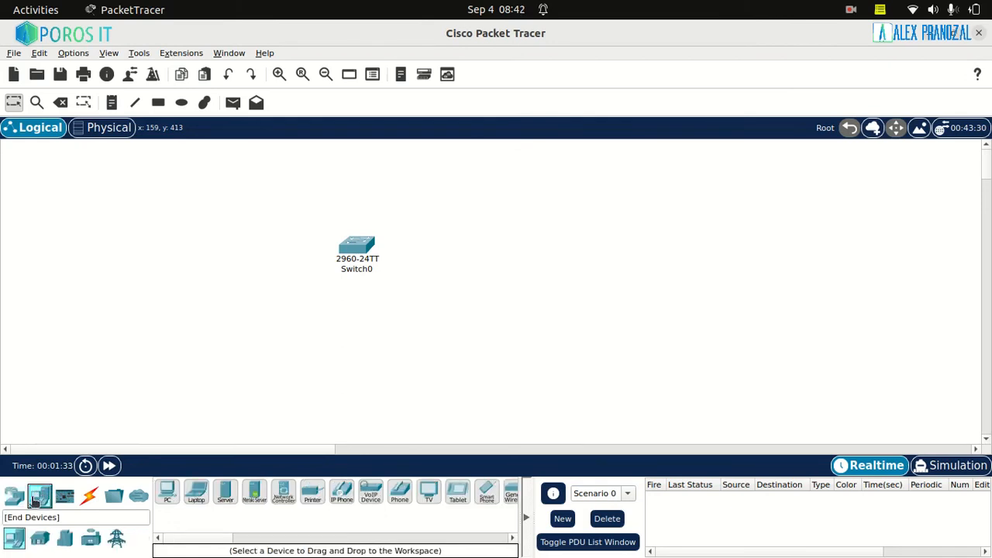
left_click(162, 493)
left_click(255, 341)
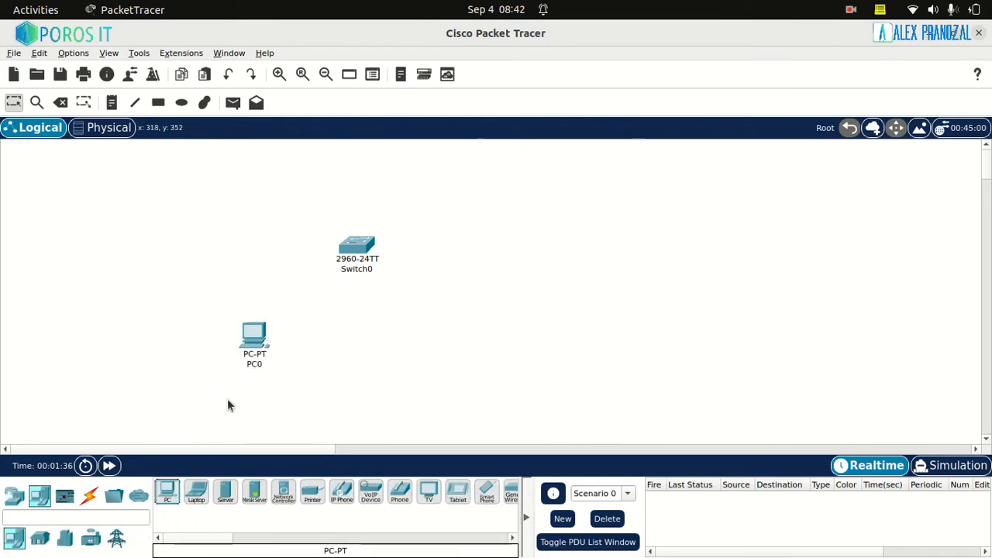
left_click(166, 493)
left_click(432, 348)
left_click_drag(431, 363, 427, 335)
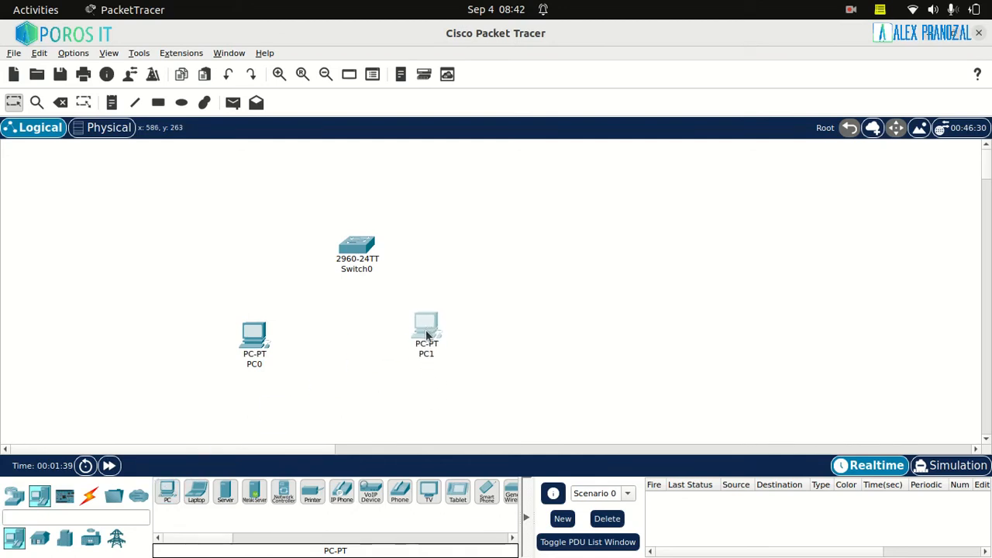
left_click_drag(254, 349, 284, 347)
left_click_drag(420, 336, 434, 344)
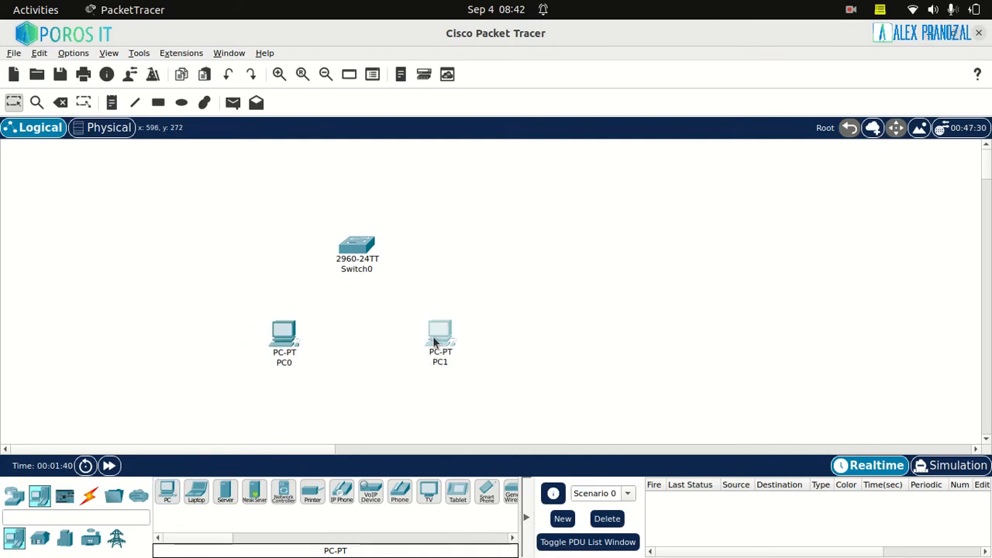
Connect Switch0 to PC0 with an automatically chosen cable type
left_click(279, 74)
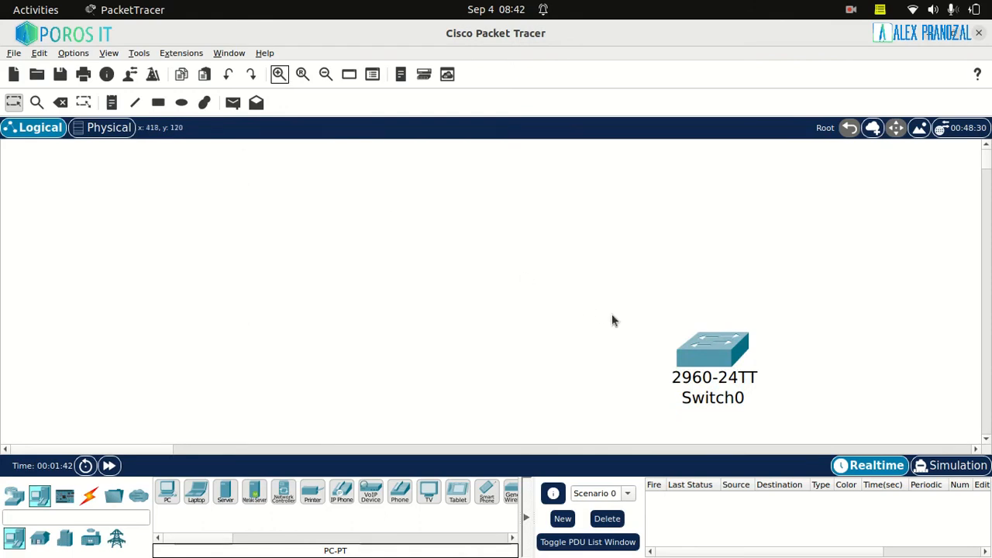
left_click_drag(173, 449, 252, 446)
left_click_drag(987, 155, 990, 168)
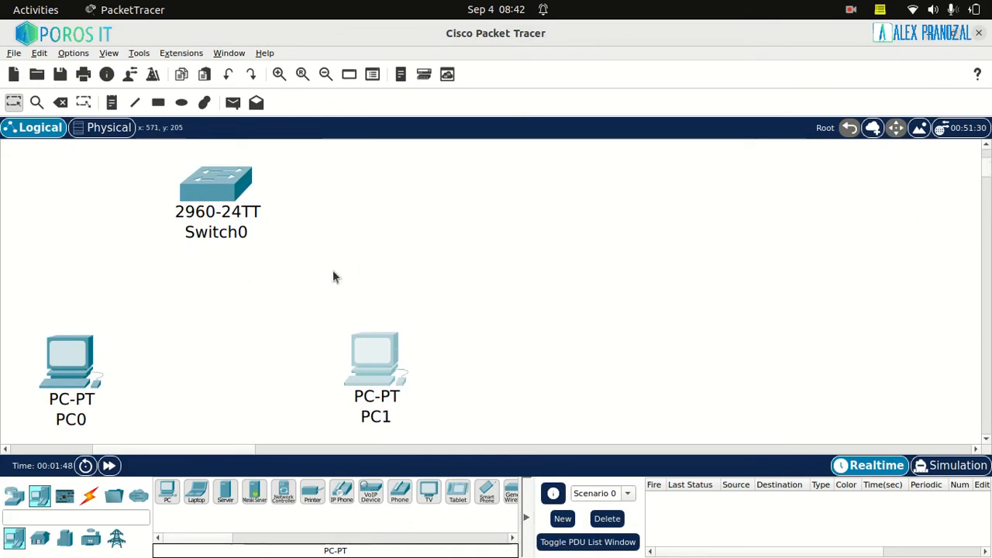
left_click(89, 496)
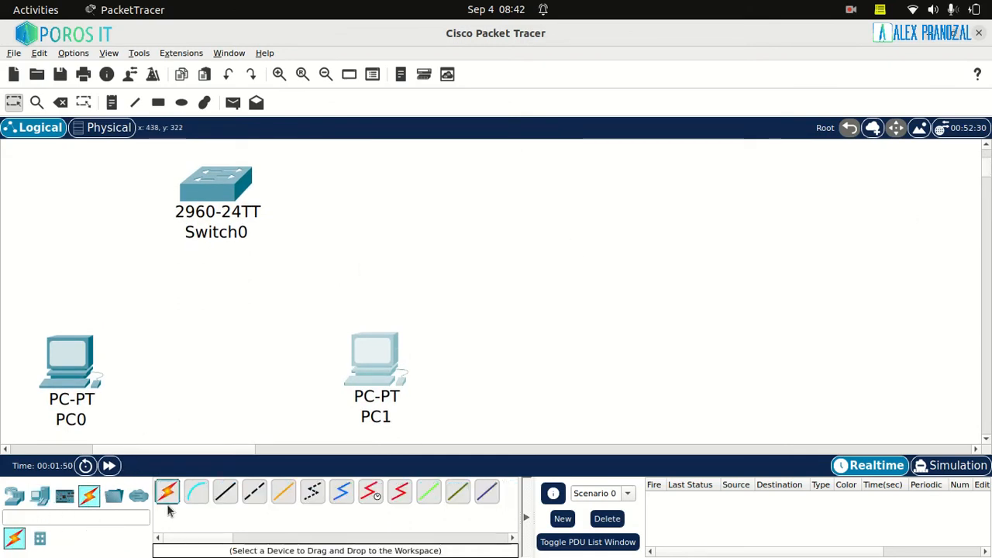
left_click(167, 492)
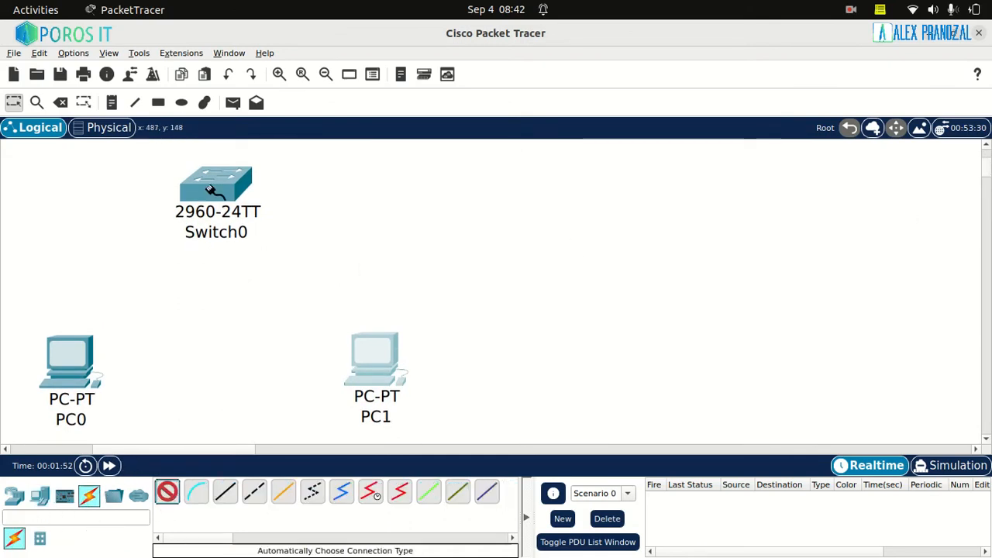
left_click(215, 186)
left_click(74, 366)
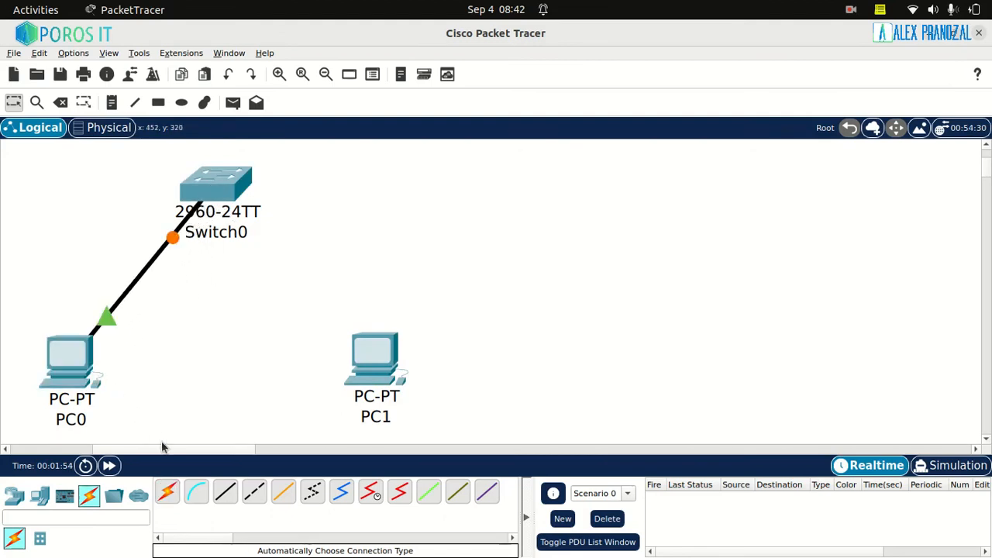
Connect Switch0 to PC1 with an automatically chosen cable type, and move the switch down closer to the PCs
left_click(226, 188)
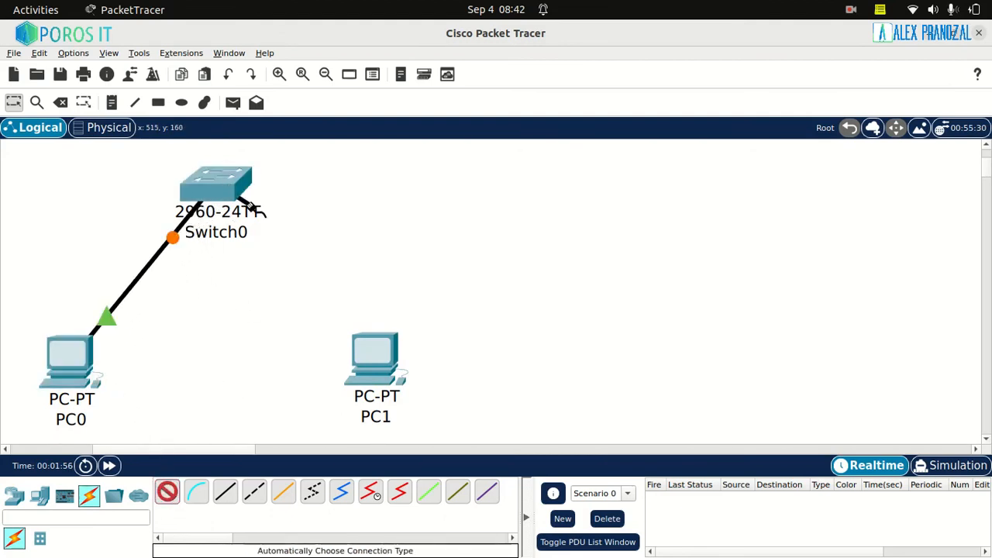
left_click(364, 360)
left_click(166, 495)
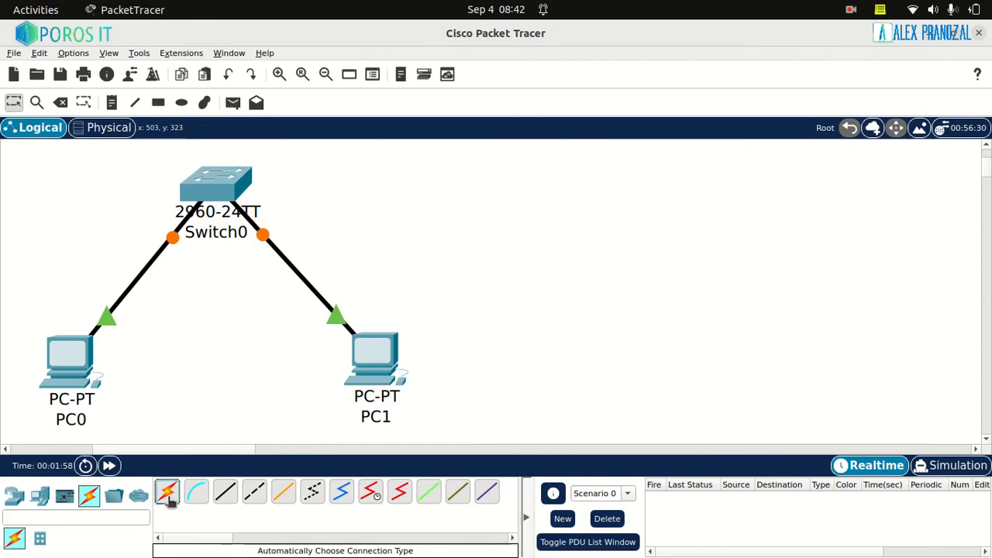
left_click(168, 497)
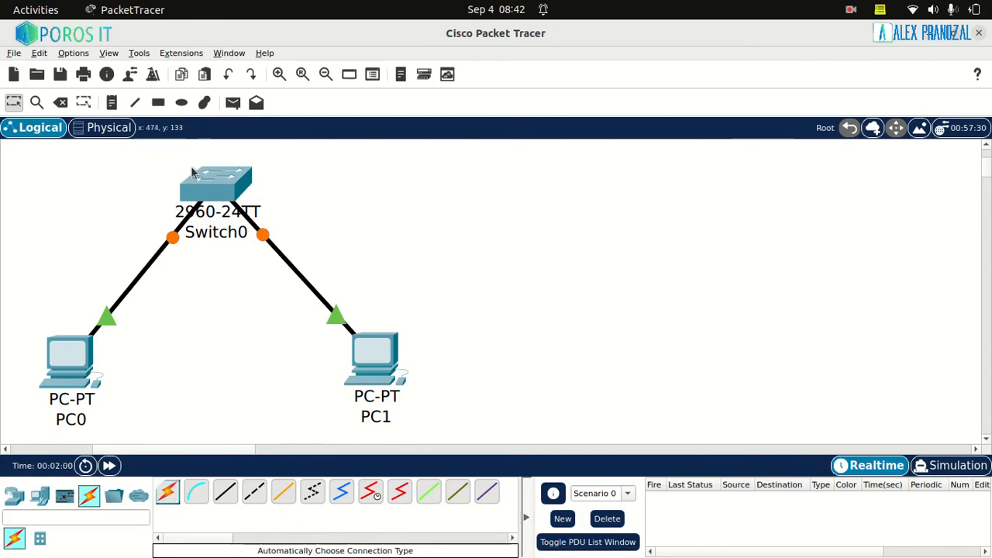
left_click_drag(203, 186, 216, 244)
left_click_drag(372, 361, 362, 366)
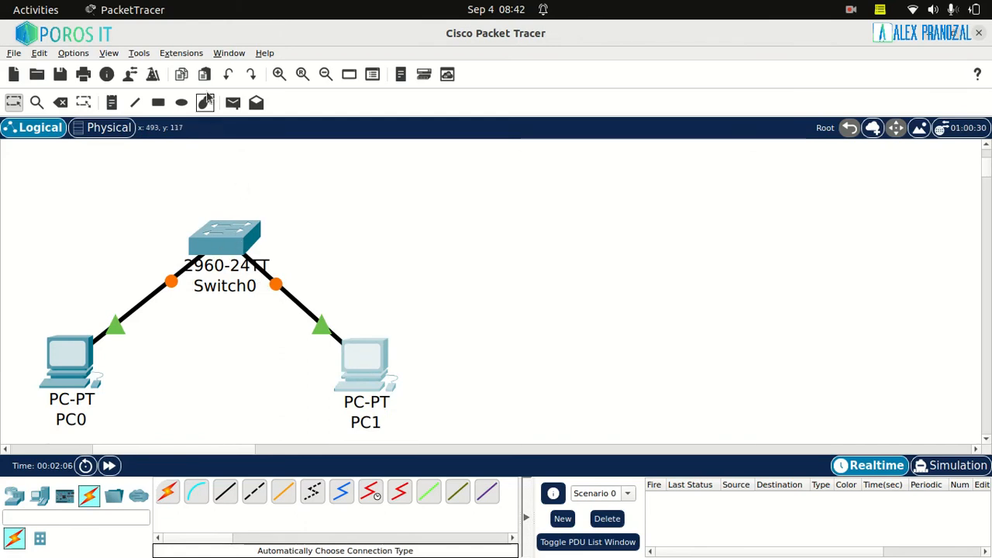
Open the device window of Switch0 and bring it to the front
left_click(235, 236)
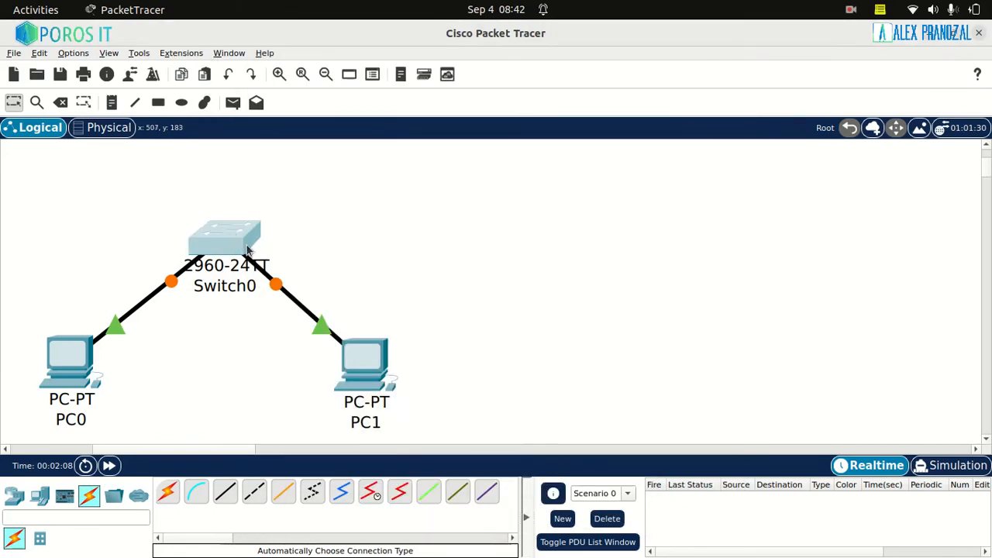
left_click(611, 530)
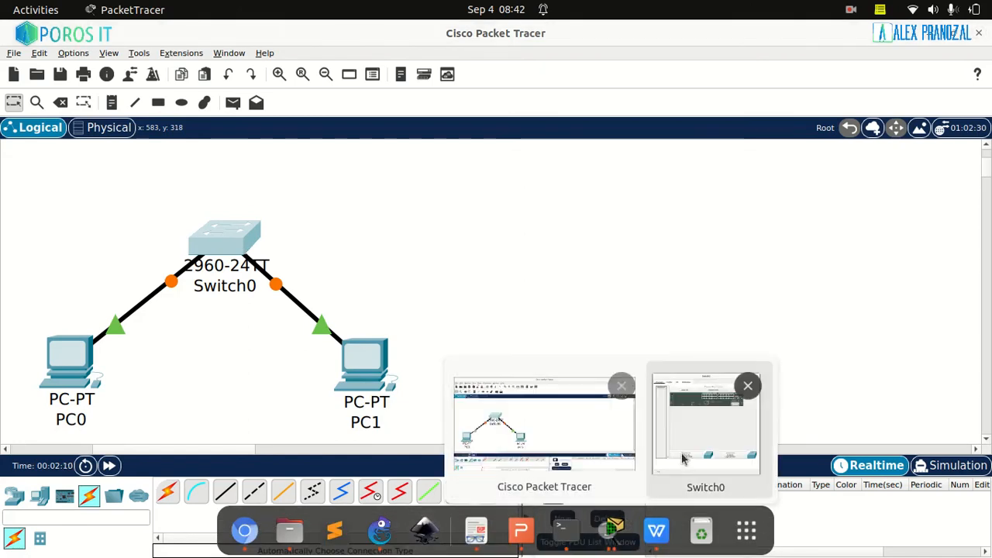
left_click(682, 458)
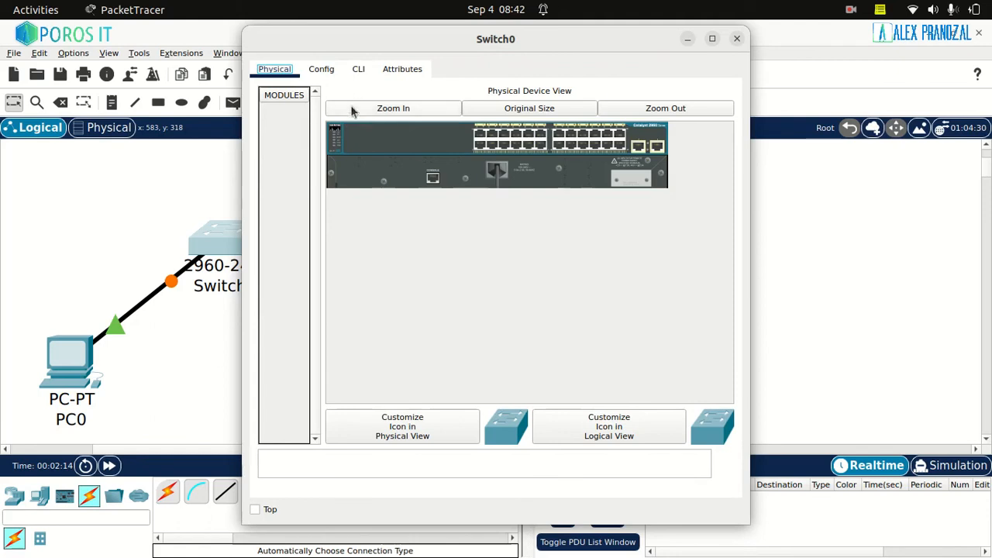
Start a command-line session on Switch0 and try to enter configuration mode with "configure terminal" from user mode
left_click(358, 71)
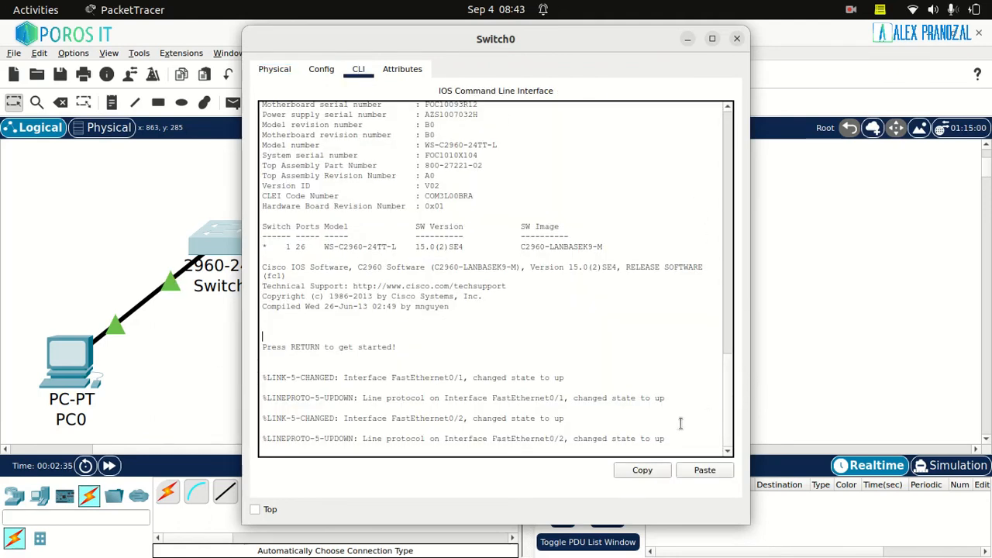
key("Return")
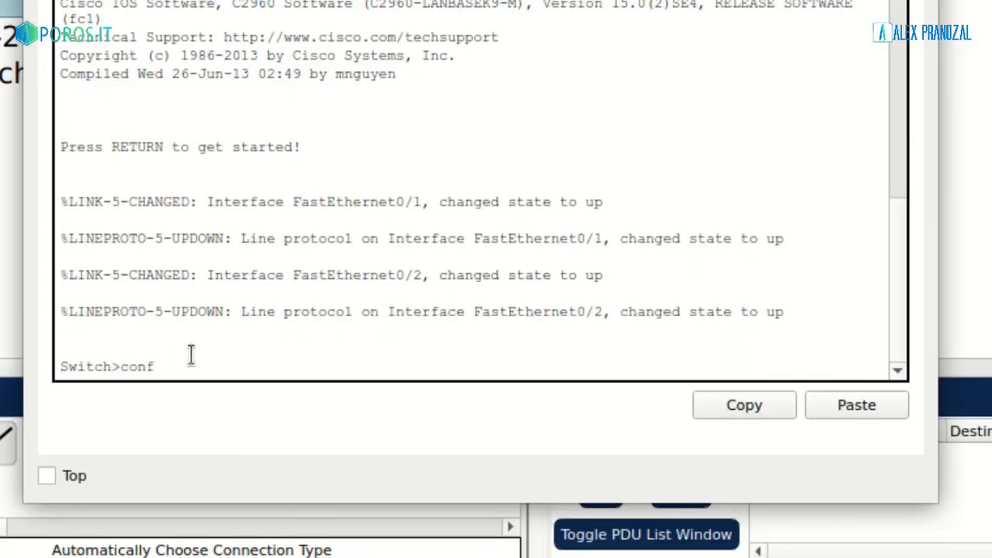
type("configure terminal")
key("Return")
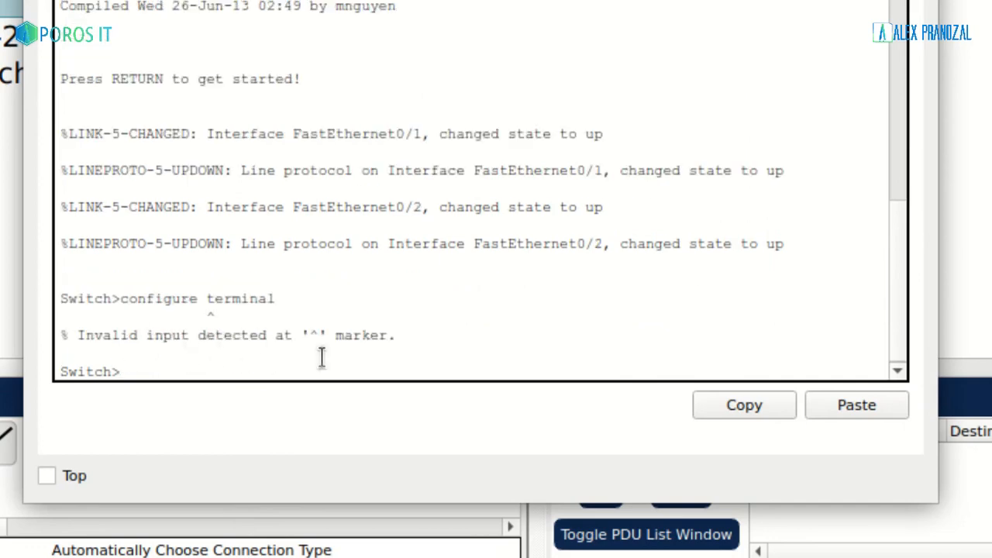
Enter privileged mode on Switch0 with "enable" and global configuration mode with "configure terminal"
type("enabel")
key("Return")
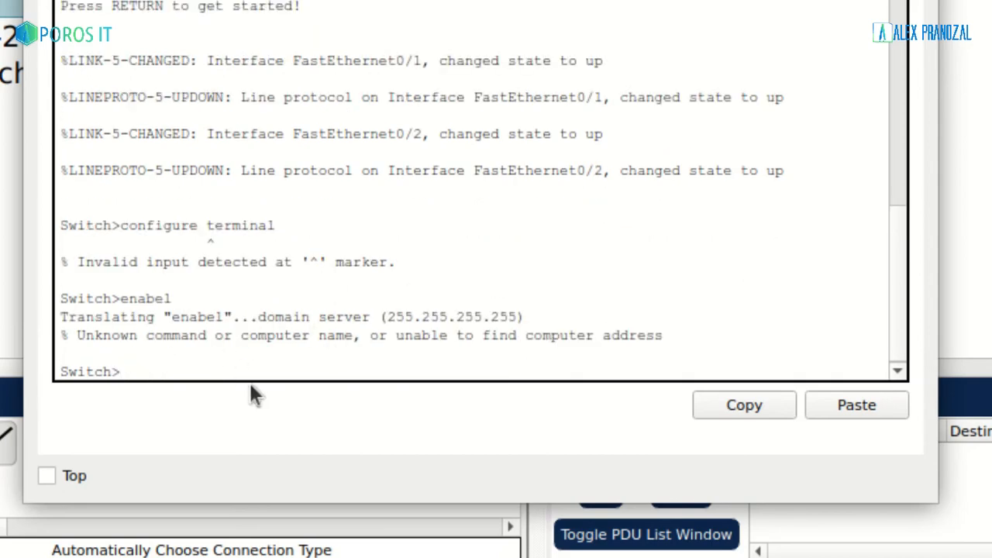
type("enable")
key("Return")
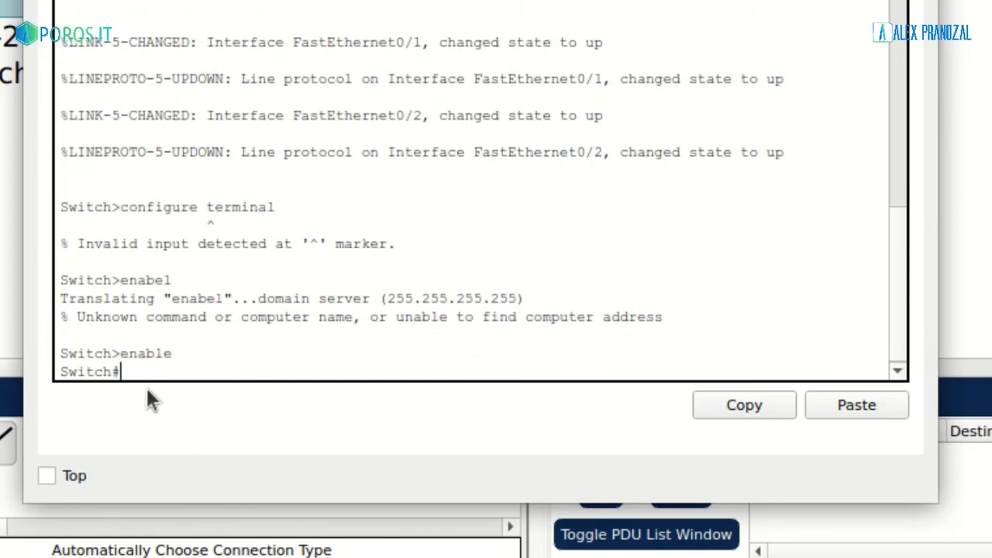
type("configure ter")
key("Tab")
key("Return")
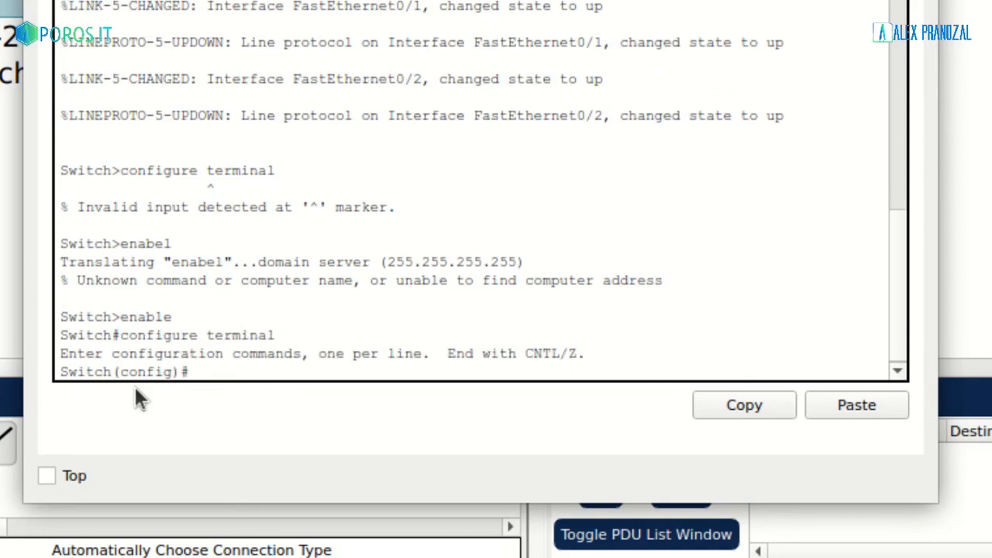
Display Switch0's MAC address table with "do show mac address-table", check its columns, and return to the topology
type("do show mac")
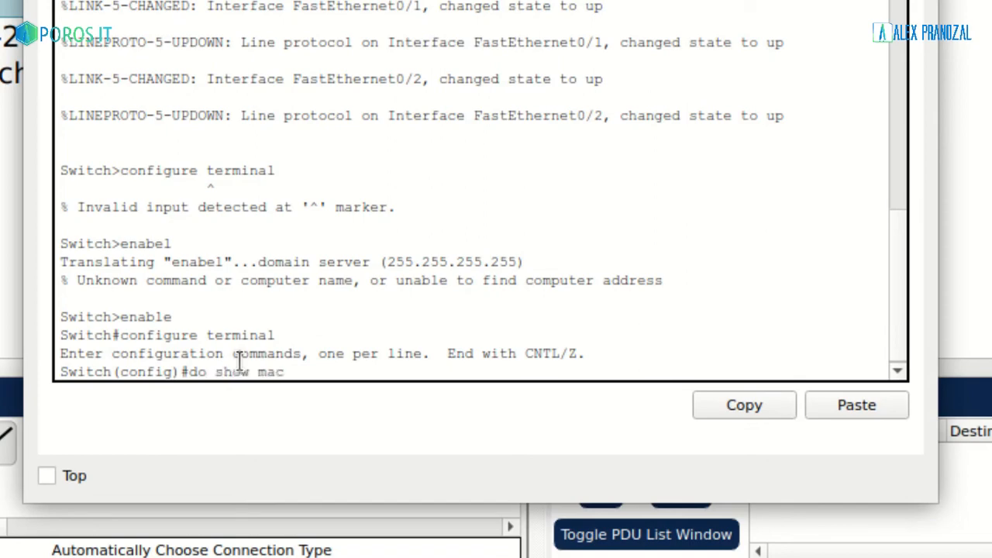
type(" address-ta")
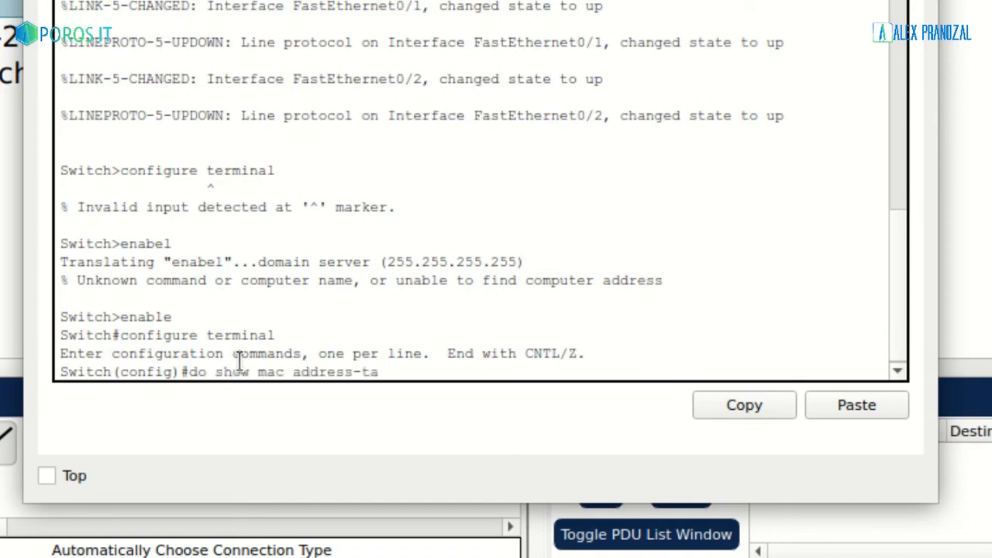
type("ble")
key("Return")
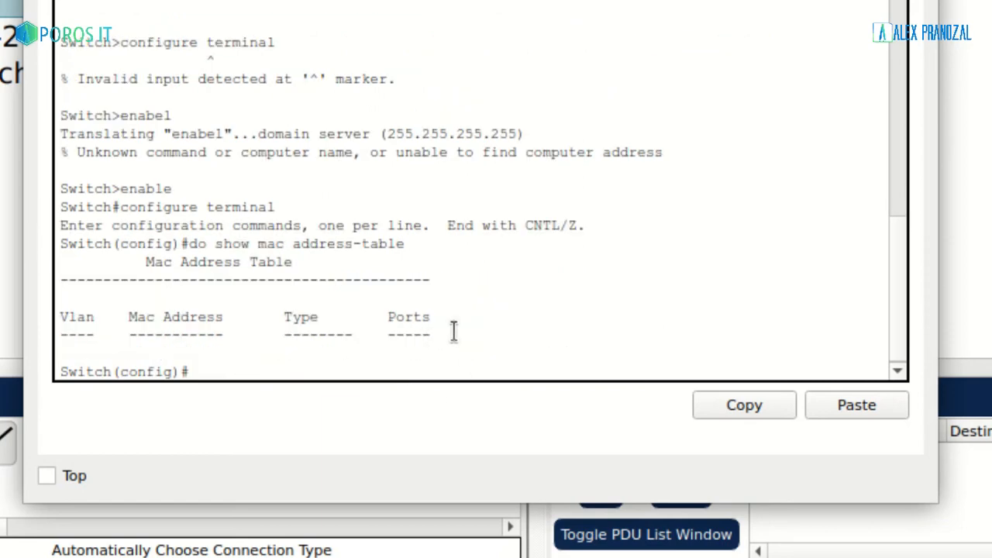
left_click_drag(454, 332, 33, 324)
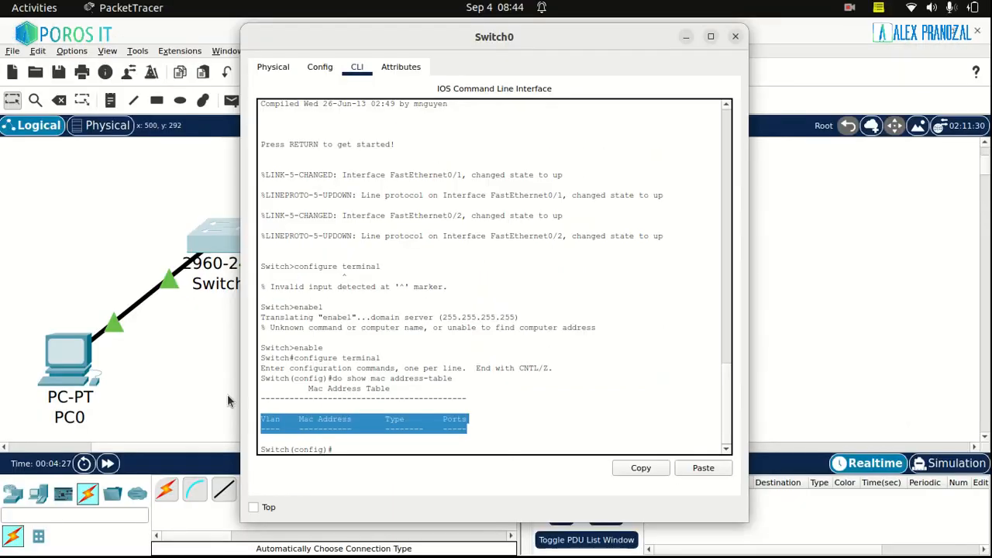
left_click(194, 382)
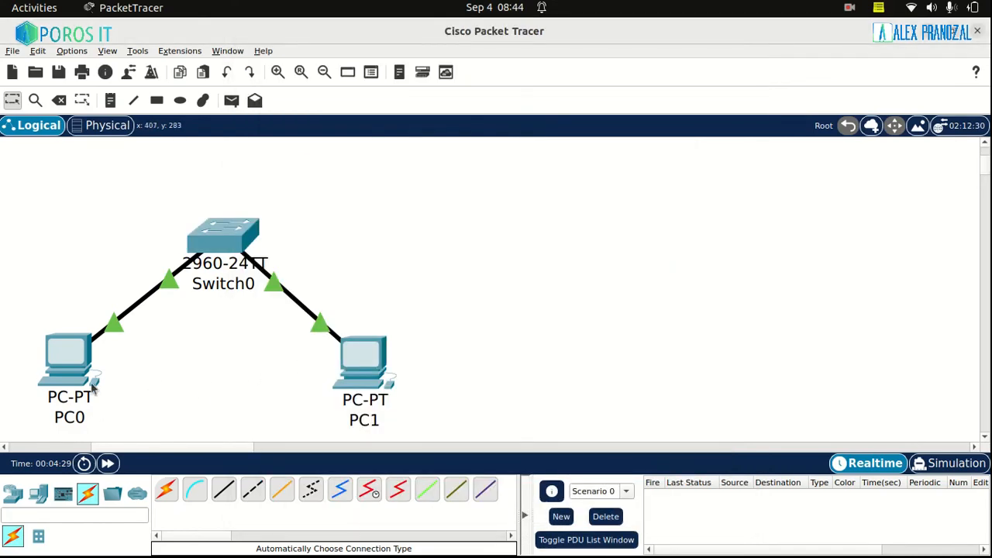
Give PC0 the static IPv4 address 192.168.1.1 with subnet mask 255.255.255.0, and return to the topology
left_click(59, 363)
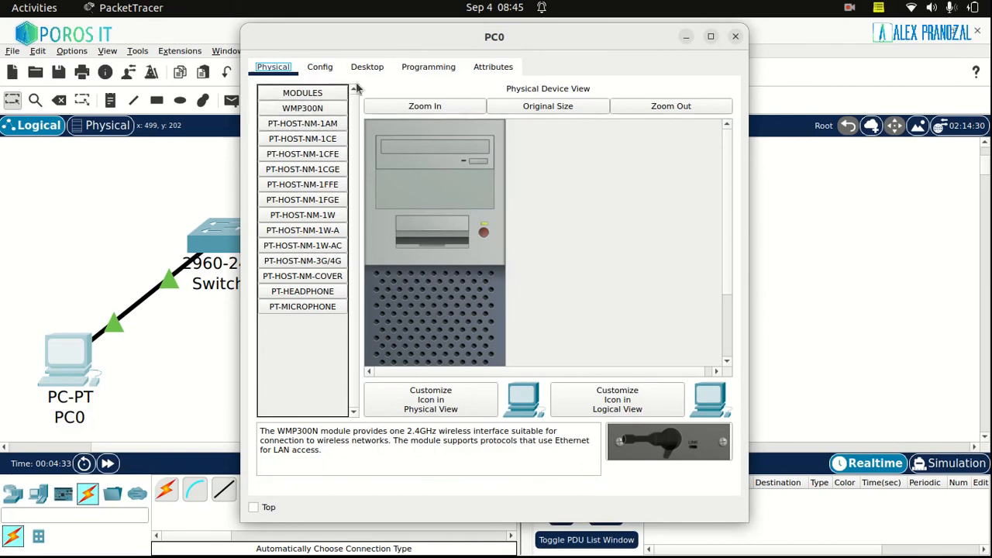
left_click(367, 68)
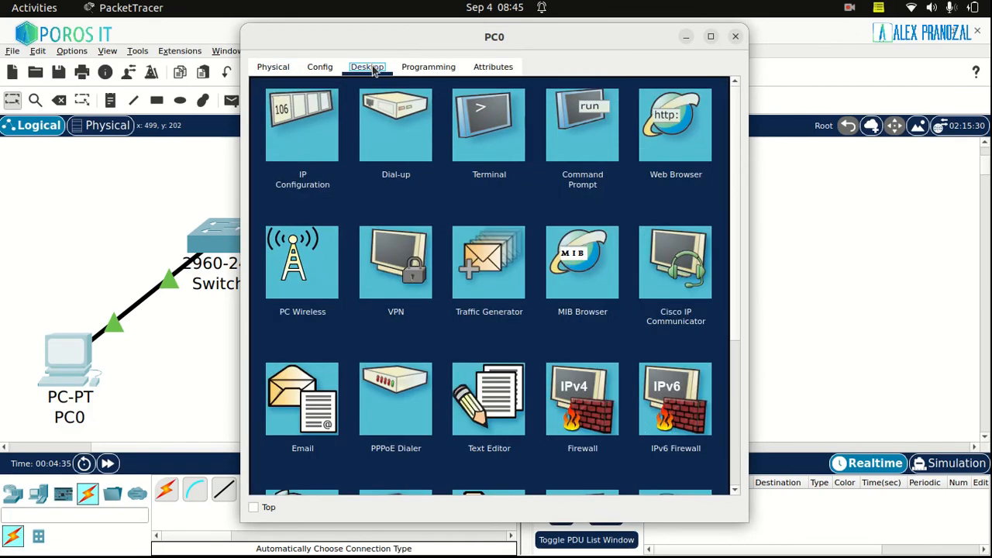
left_click(295, 149)
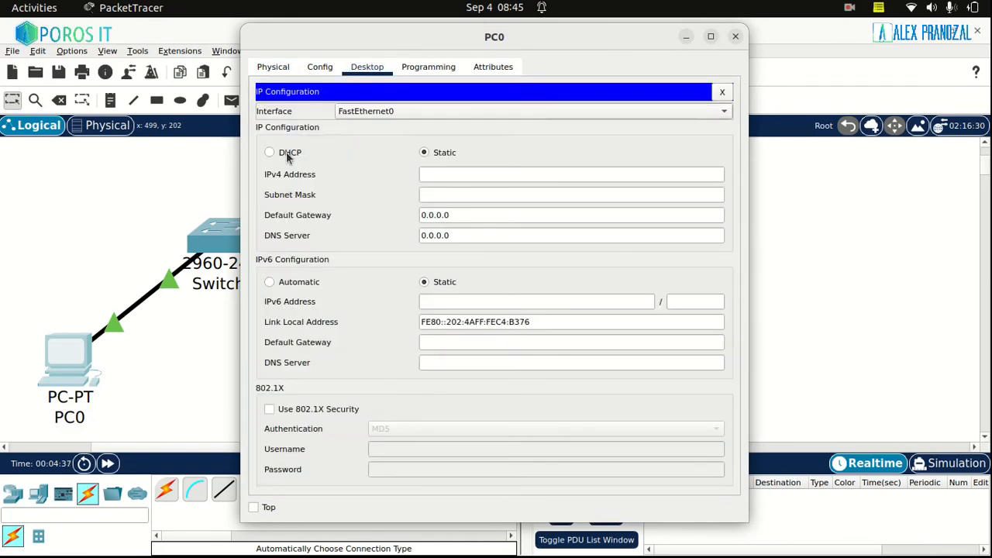
left_click(481, 171)
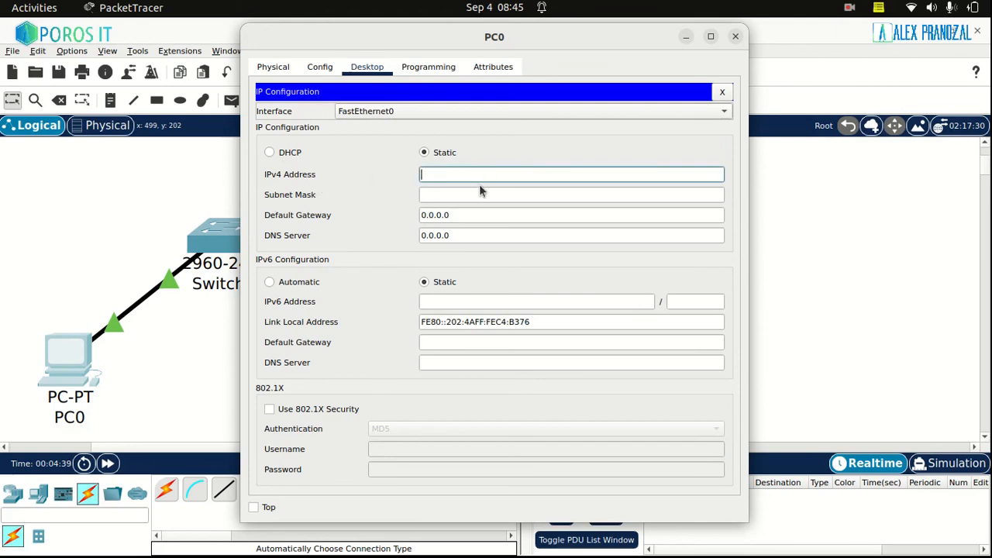
type("192.168.1.1")
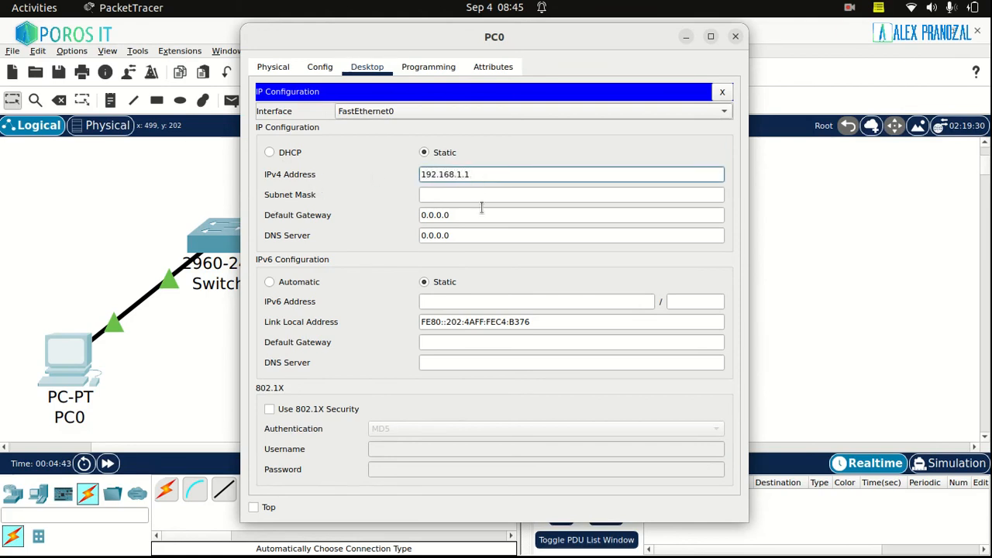
left_click(481, 195)
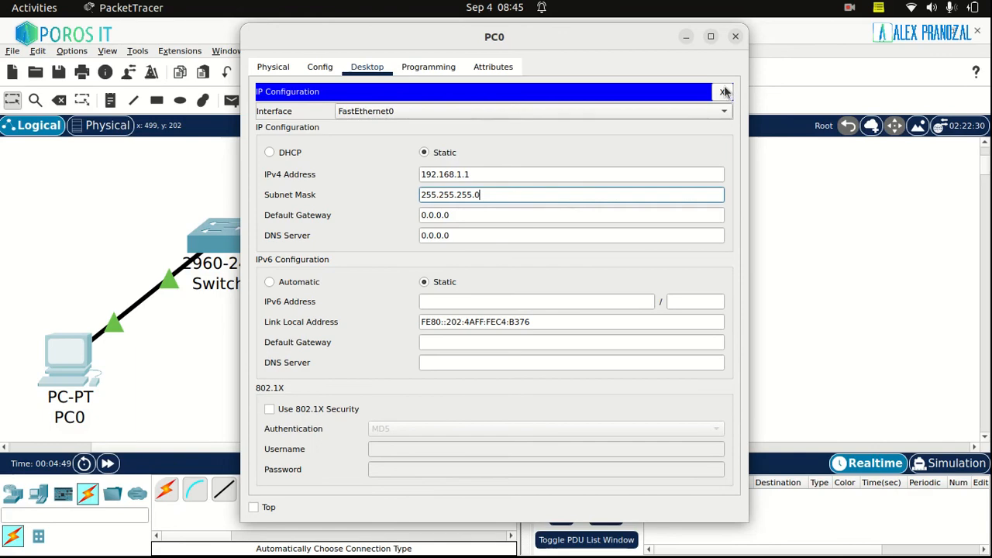
left_click(725, 92)
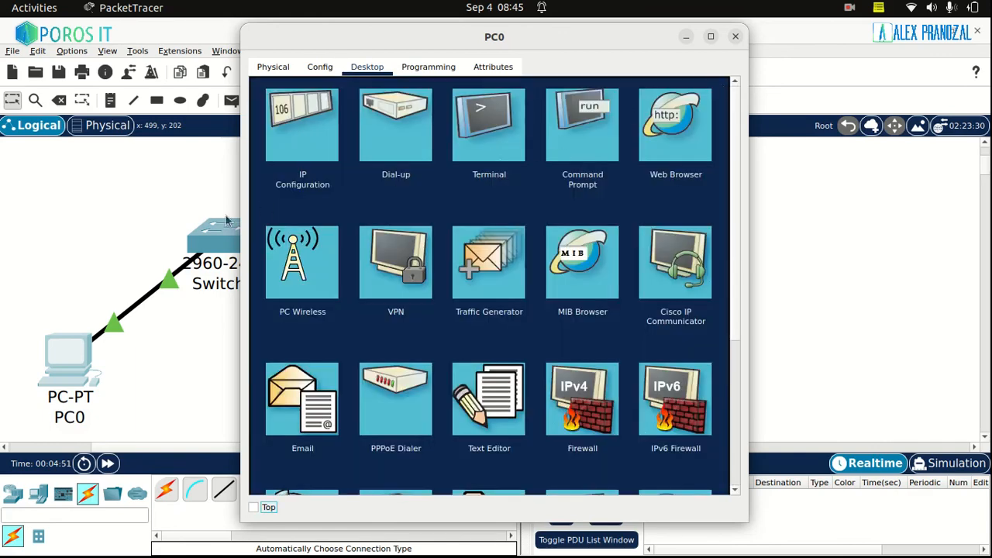
left_click(114, 215)
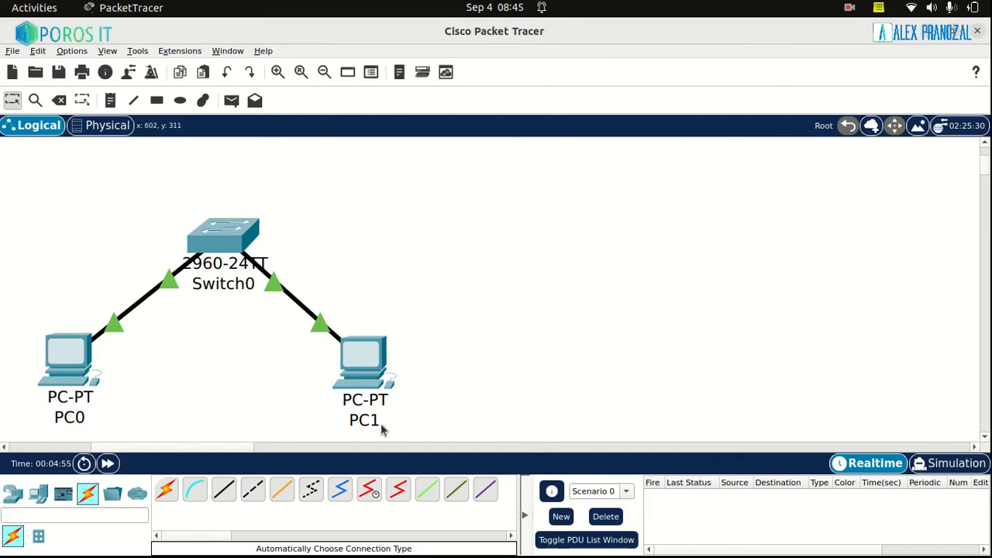
Give PC1 the static IPv4 address 192.168.1.2 with subnet mask 255.255.255.0, and close its device window
left_click(361, 371)
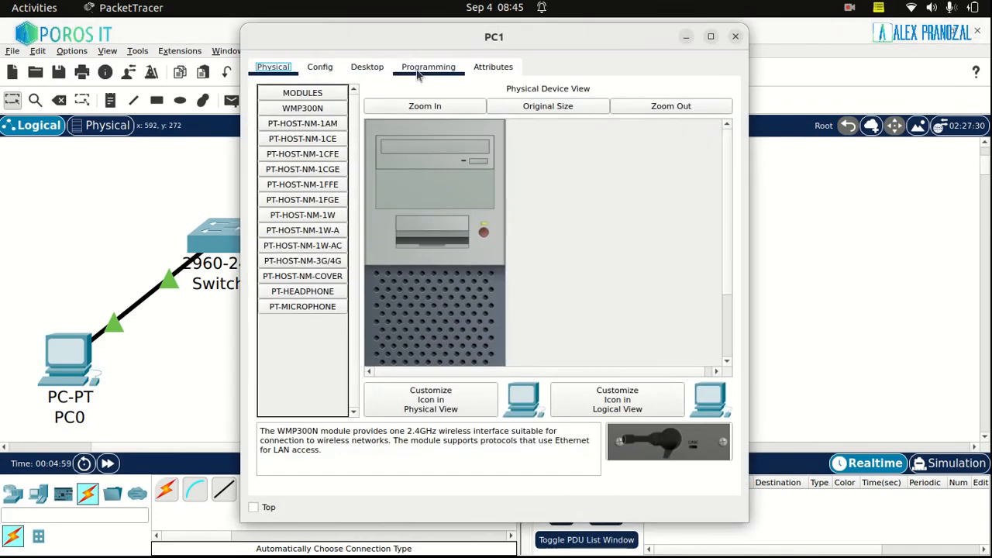
left_click(367, 69)
left_click(310, 113)
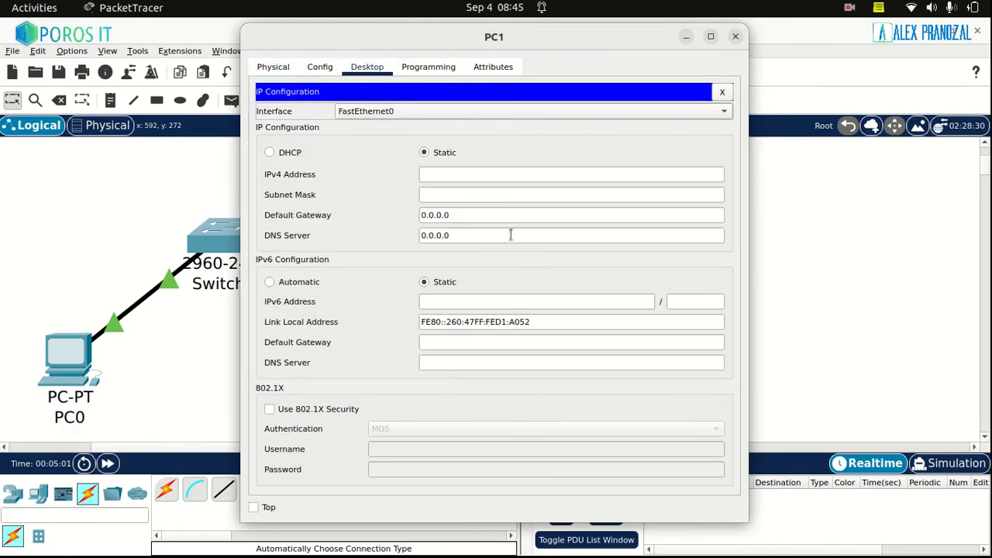
left_click(475, 172)
type("192.168.1.2")
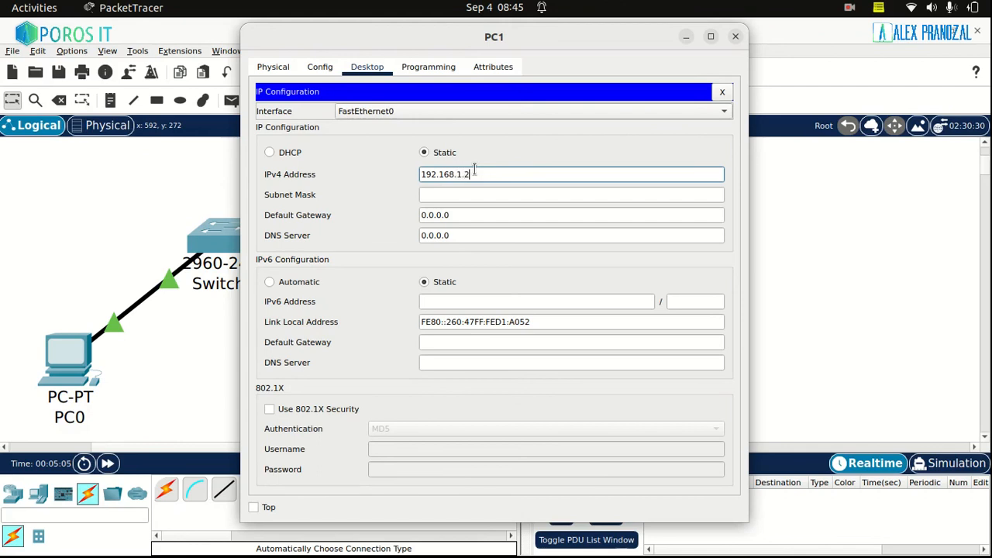
key("Tab")
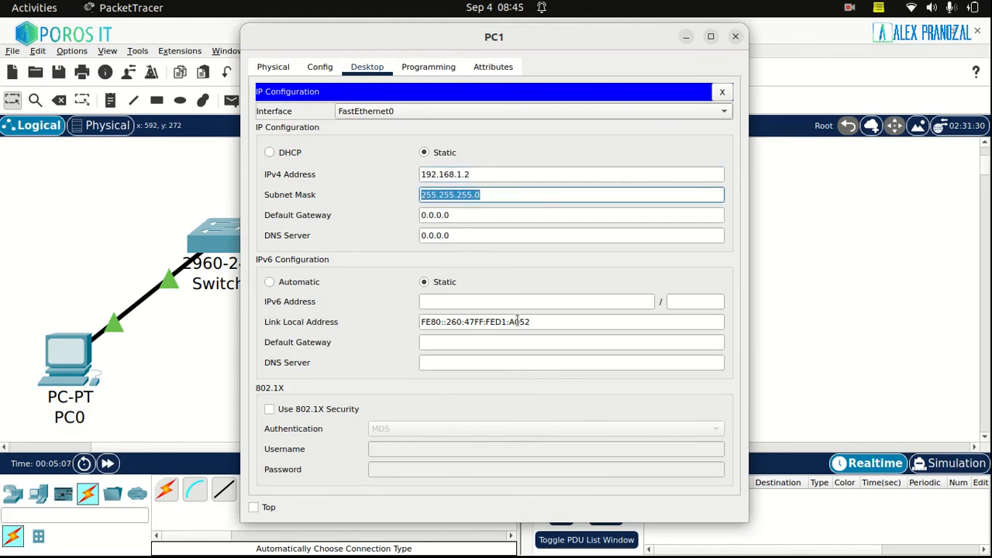
left_click(493, 194)
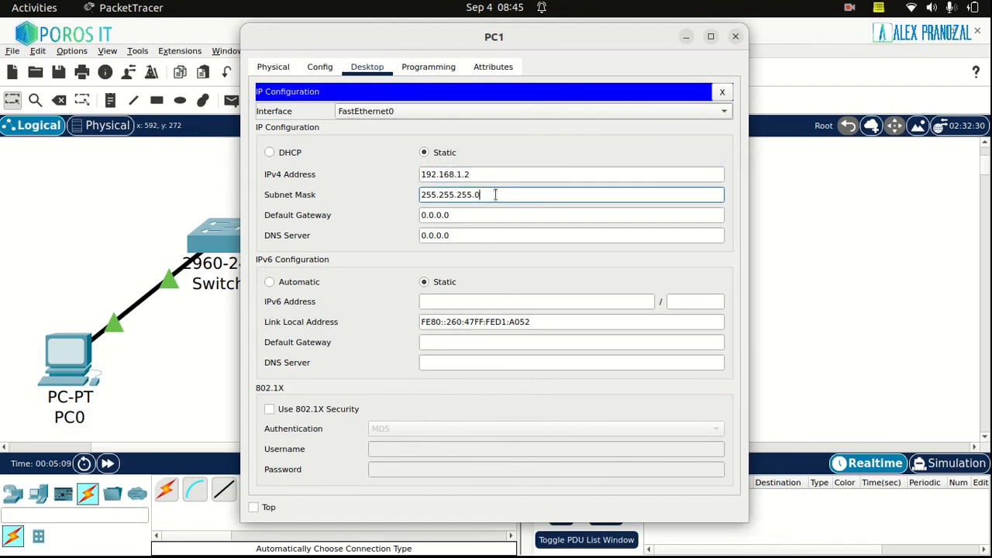
left_click(735, 37)
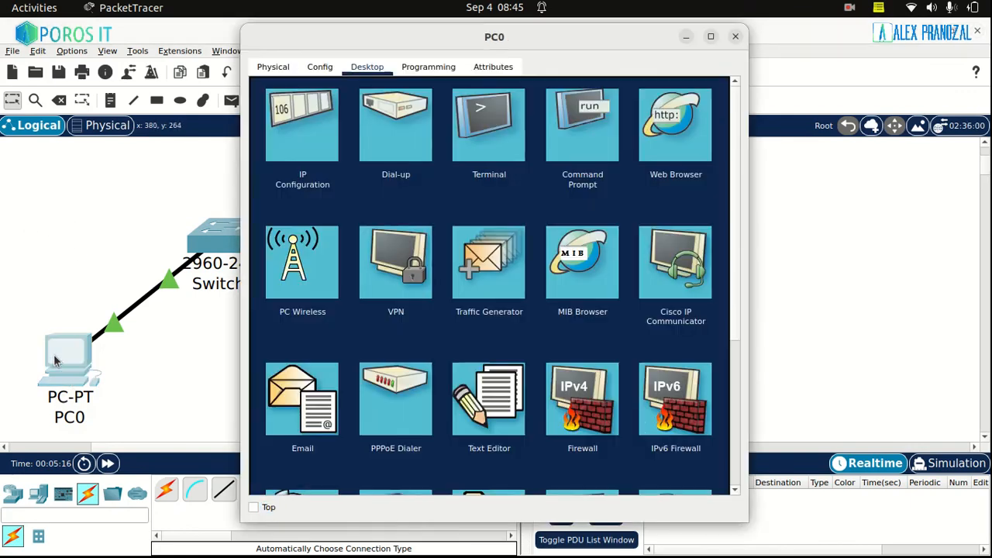
Ping 192.168.1.2 from PC0's command prompt and return to the topology
left_click(57, 359)
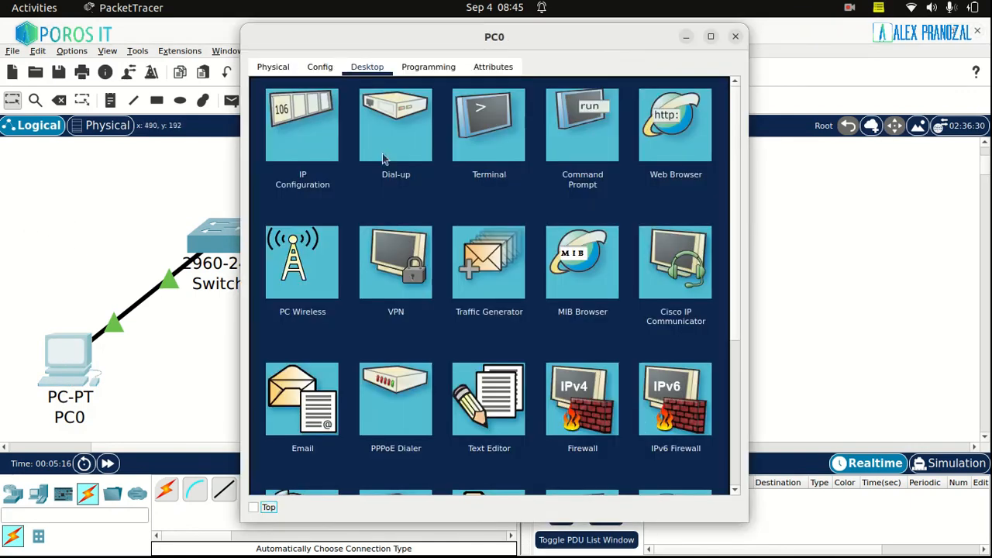
left_click(588, 124)
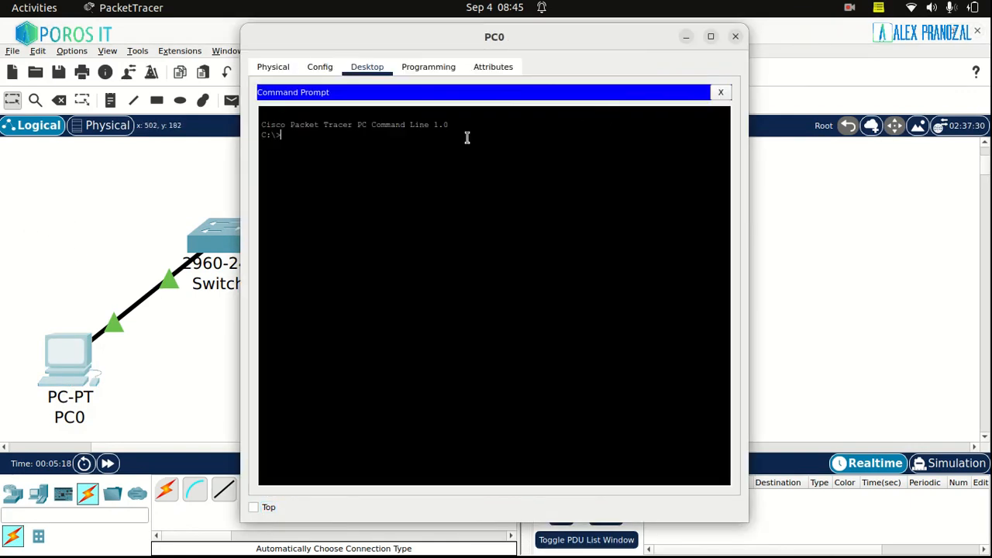
type("ping 19")
type("2.168.1")
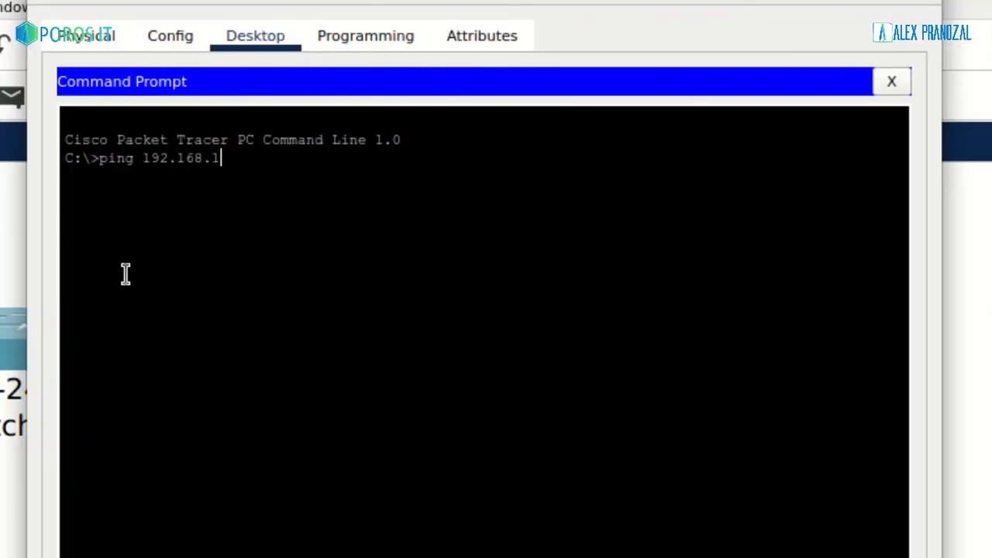
type(".2")
key("Return")
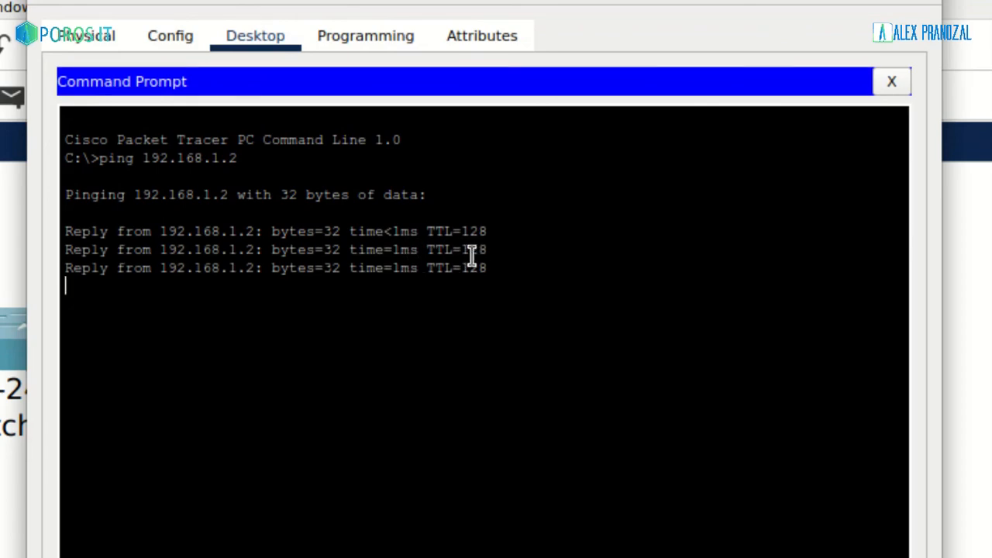
left_click(92, 213)
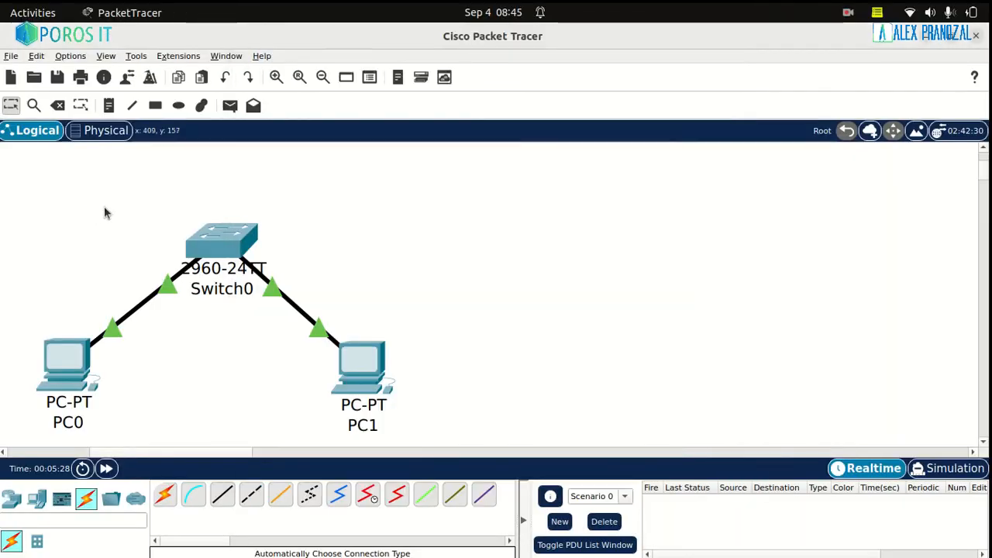
Reopen Switch0's command line and display the MAC address table again with "do show mac address-table"
left_click(231, 250)
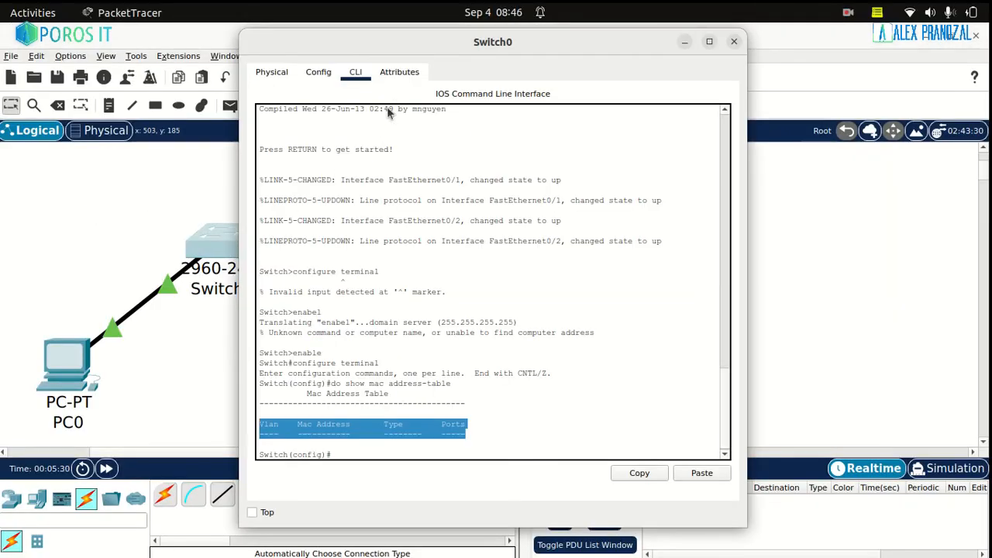
left_click(490, 424)
type("do")
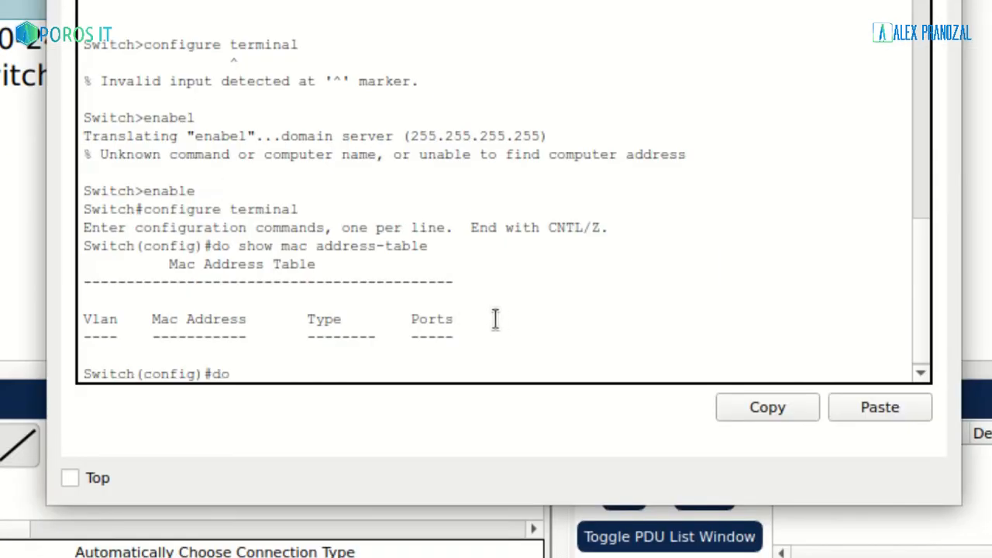
type(" show mac add")
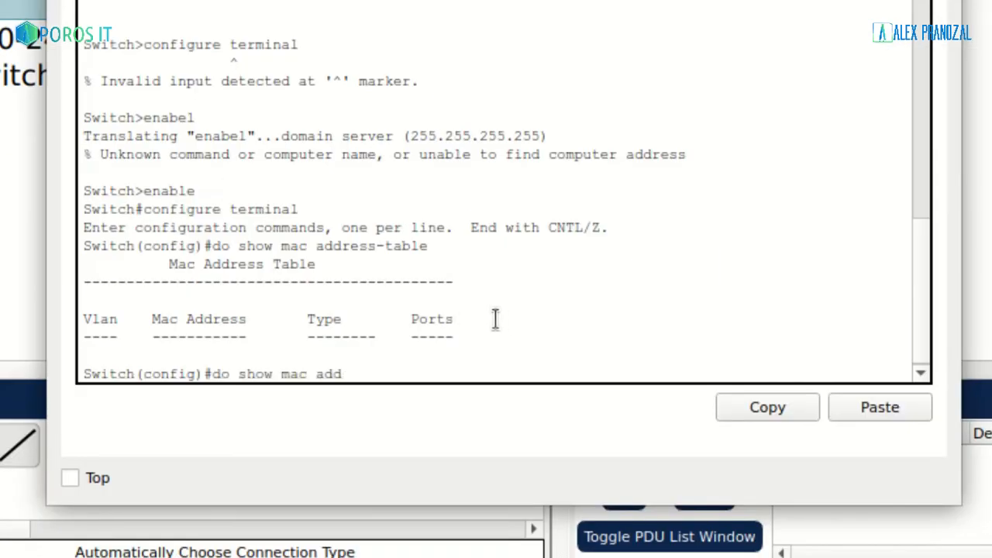
type("ress-tab")
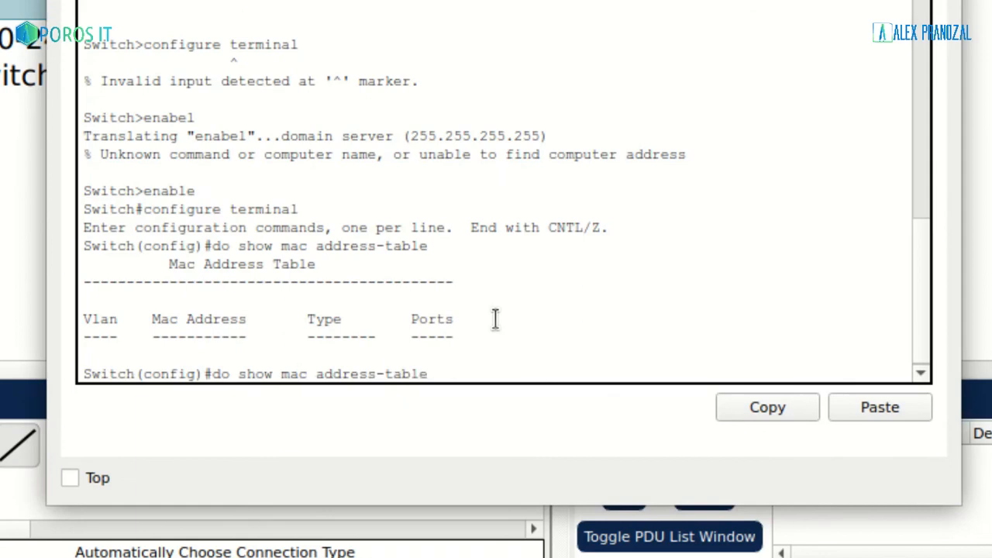
type("le")
key("Return")
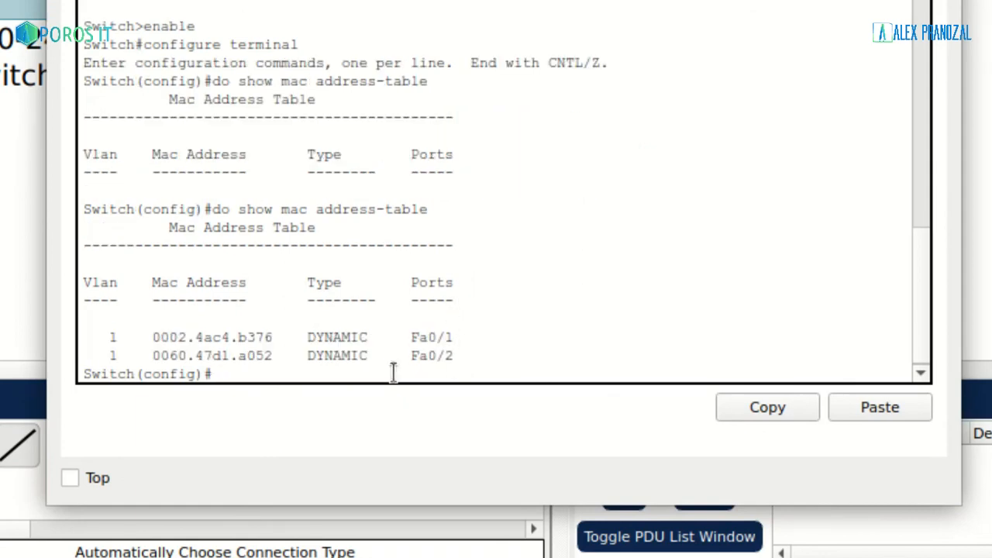
Examine the learned entries in the MAC address table, highlighting the first entry's MAC address and its port
left_click_drag(393, 373, 89, 303)
left_click(146, 332)
left_click_drag(152, 337, 277, 341)
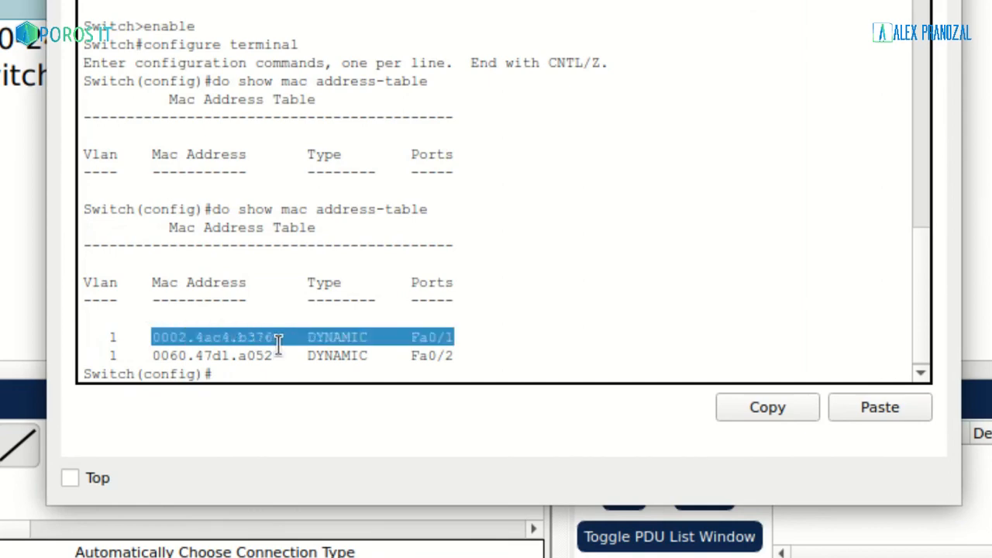
left_click(554, 350)
left_click_drag(408, 338, 458, 346)
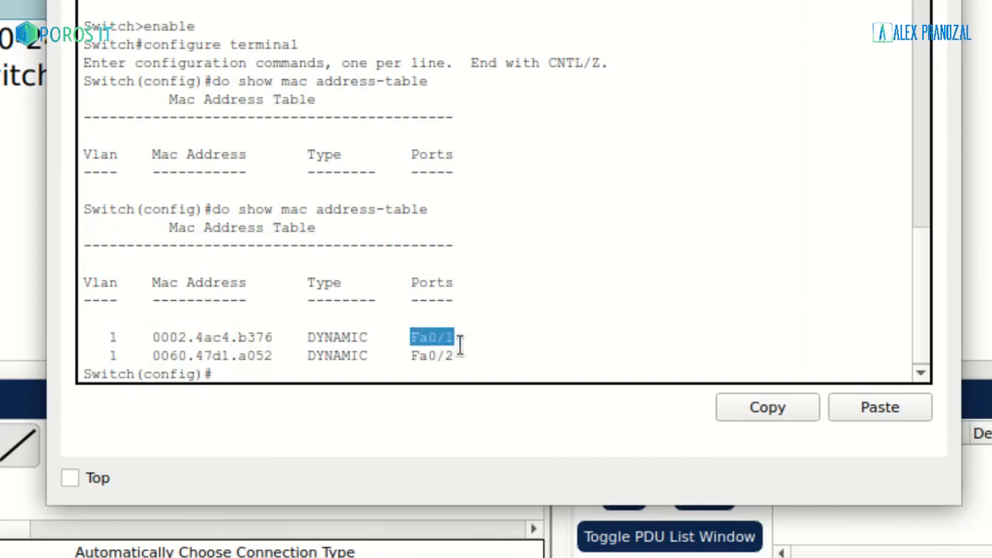